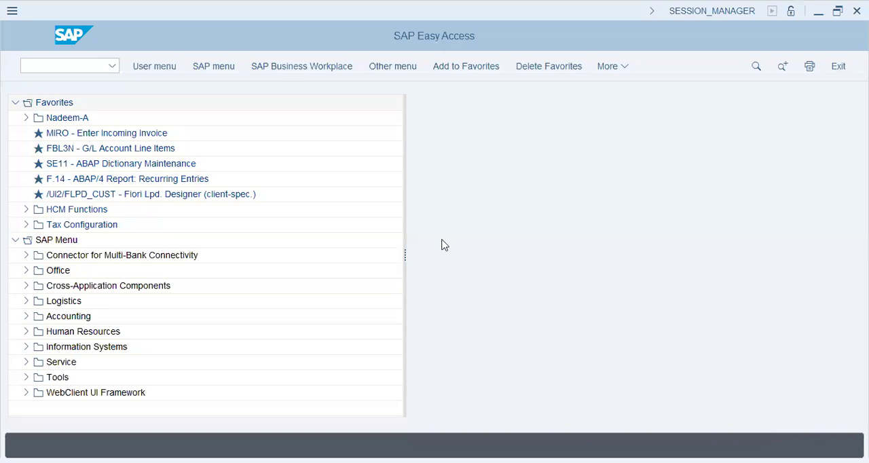
Step: Open a blank Notepad document and enter the indented heading "Config nodes" below the first lines
left_click(279, 462)
key("Return")
key("Return")
key("Tab")
type("Config nodes")
key("Return")
Step: List Co.code, Sales org, Divisions and Plant under the heading, one per line, each prefixed with "#"
type("# Co.code")
key("Return")
type("# Sales org")
key("Return")
type("# Divisions \t")
type("# Plant")
key("Return")
Step: Add the "#" items Sales office, Sales Group, Distribution centers and Shipping points to the list
type("# ")
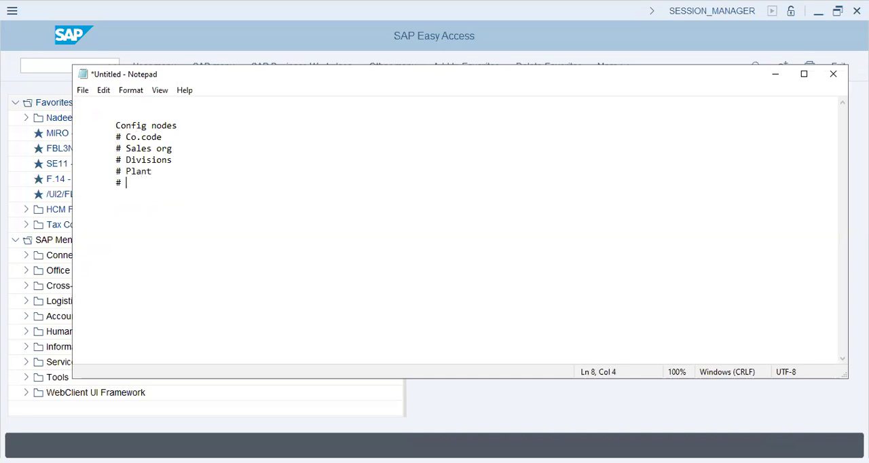
type("Sales office")
key("Return")
type("# Sales Group")
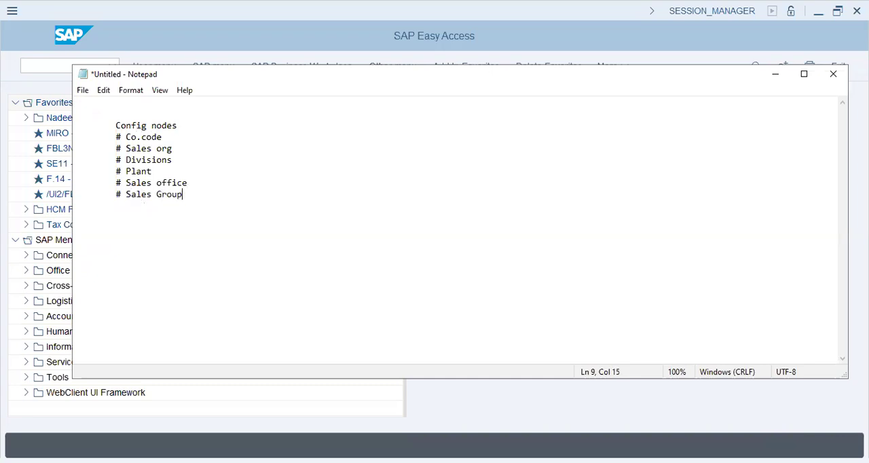
key("Return")
type("# Distribution centers")
key("Return")
type("# Shipping ")
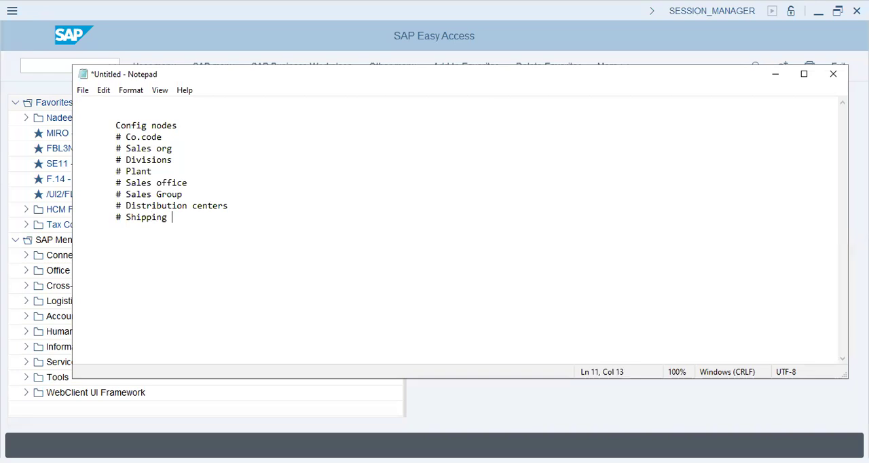
type("points")
Step: Add the "#" items "Pur. Orgs" and "Stor. loc" below Shipping points
key("Return")
key("Tab")
type("# Pur. Orgs")
key("Return")
type("#")
key("Tab")
key("BackSpace")
key("Tab")
type("#")
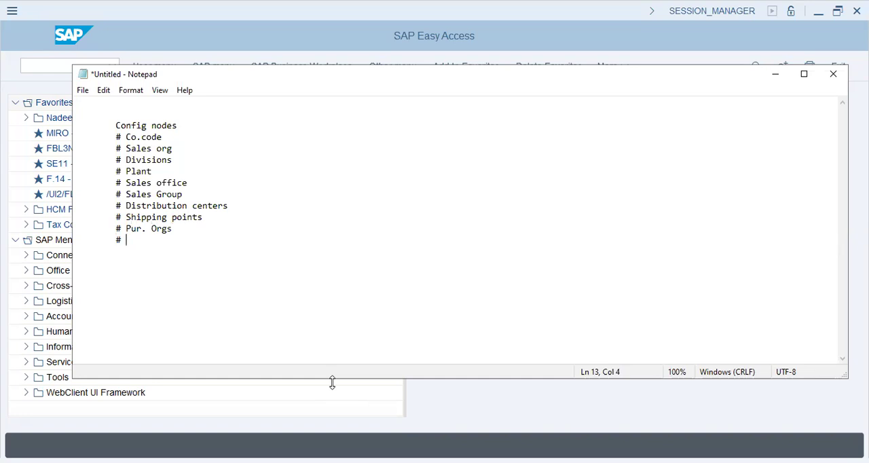
type("Stor. loc")
Step: Add the item "# Plant Location" and start an empty "#" line below it
key("Return")
key("Tab")
type("# Plant Location")
key("Return")
key("Tab")
type("#")
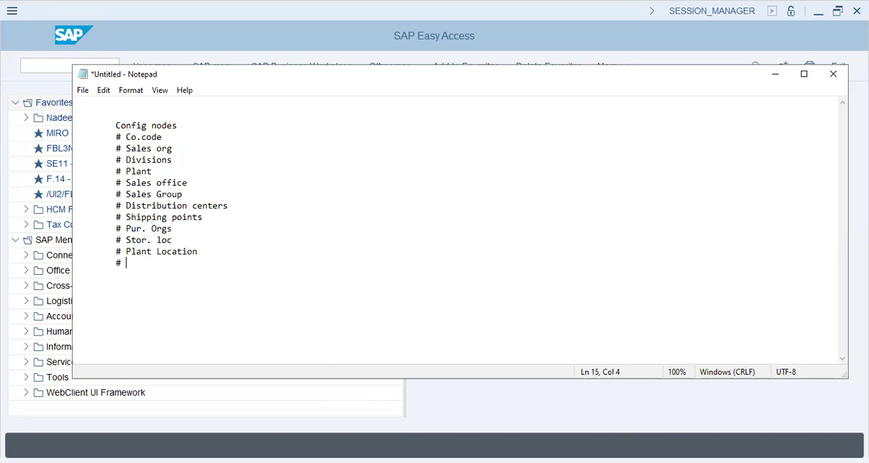
Step: Prefix the "Config nodes" heading with "Ent.Struct - "
key("Up")
key("Up")
key("Up")
key("Up")
key("Up")
key("Up")
key("Up")
key("Up")
key("Up")
key("Up")
key("Up")
key("Up")
type("Ent.Struct")
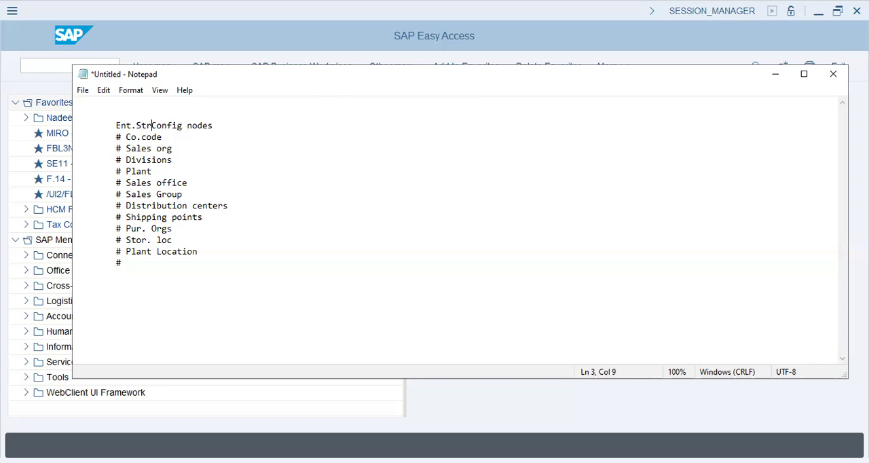
type(" -")
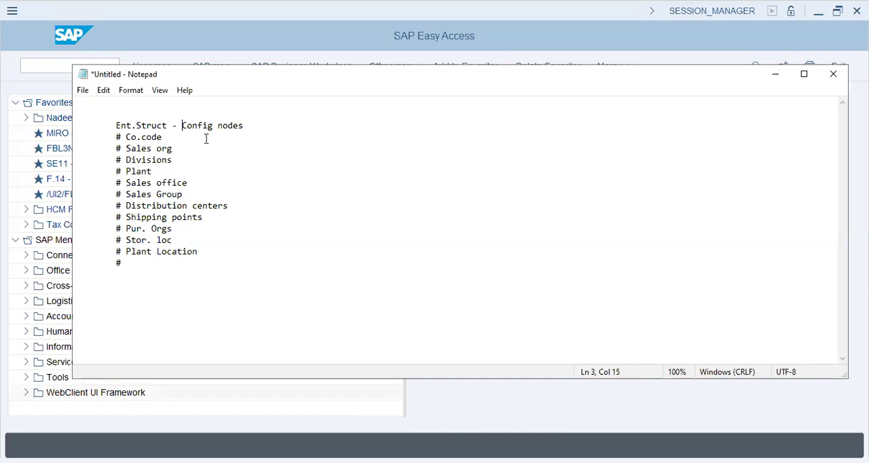
left_click_drag(122, 125, 169, 126)
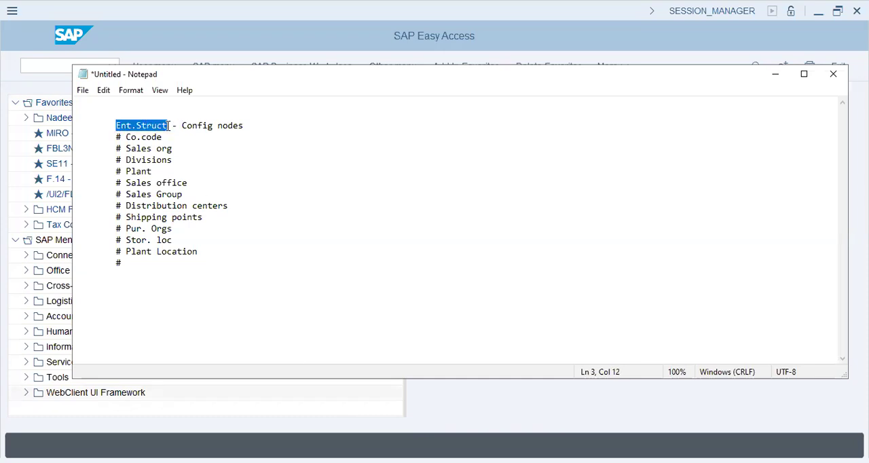
left_click_drag(116, 137, 250, 264)
left_click(208, 259)
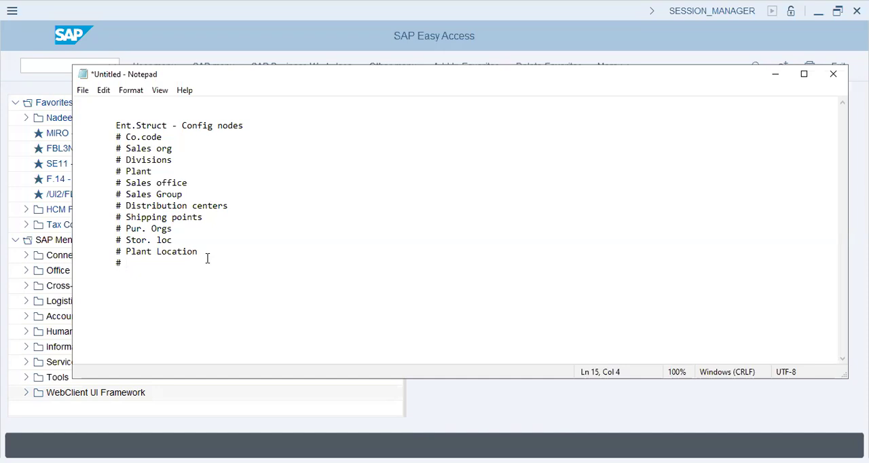
left_click(167, 137)
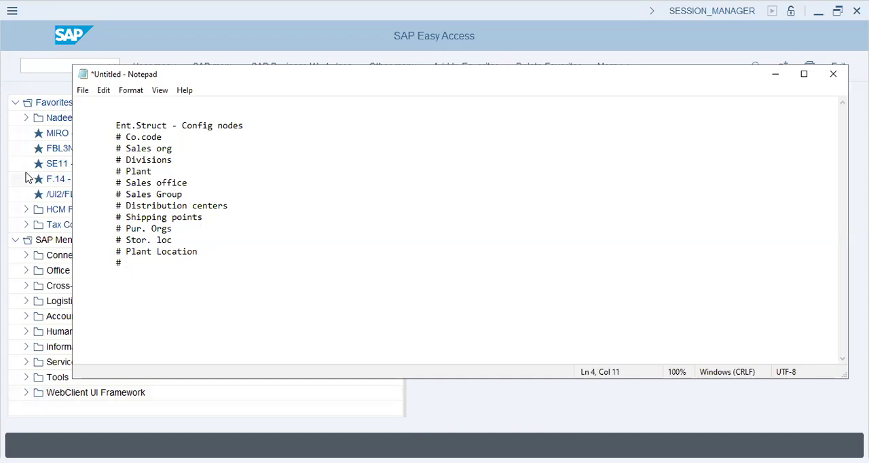
Step: Switch to SAP, run transaction spro and display the SAP Customizing Implementation Guide
left_click(68, 65)
type("spro")
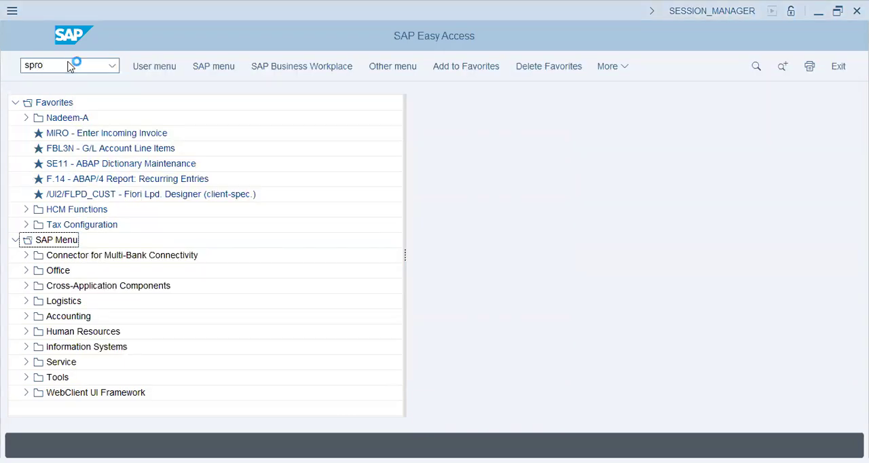
key("Return")
left_click(159, 67)
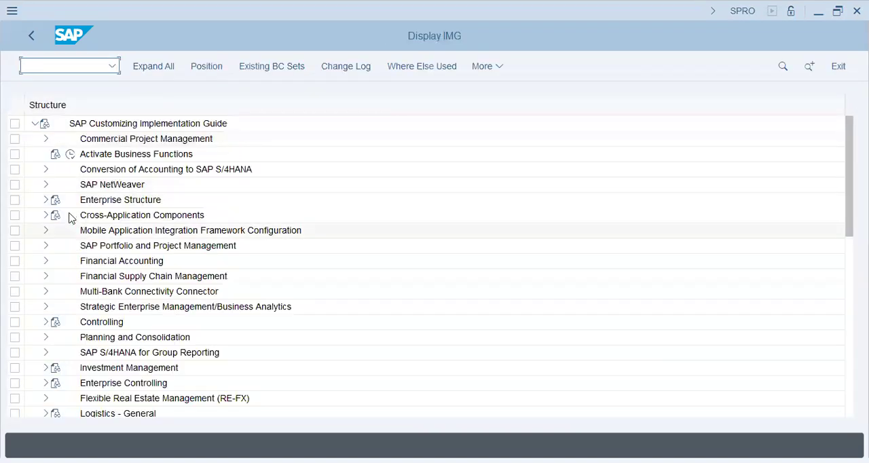
Step: Open company code data maintenance under Enterprise Structure, Definition, Financial Accounting, and start a new entry
left_click(45, 200)
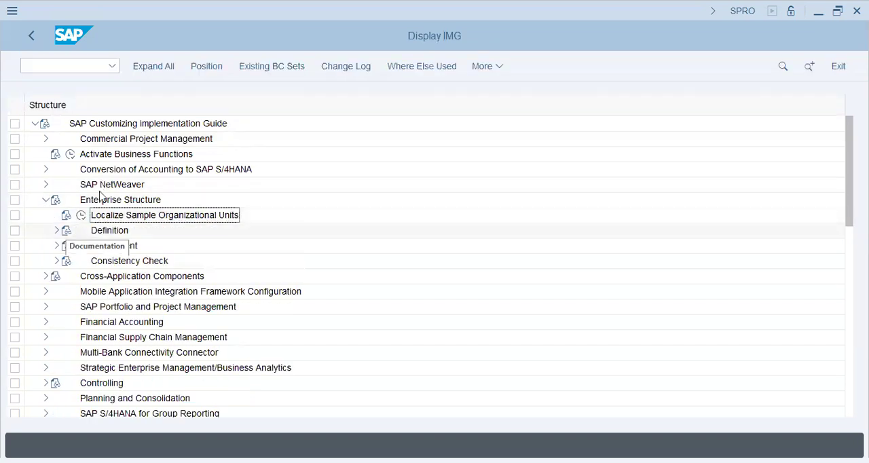
left_click(102, 199)
left_click(56, 231)
left_click(136, 249)
left_click(68, 246)
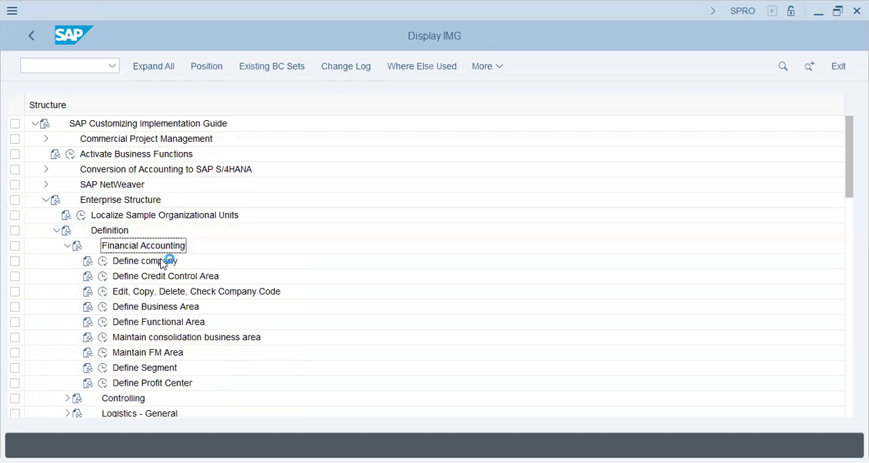
left_click(155, 292)
left_click(102, 292)
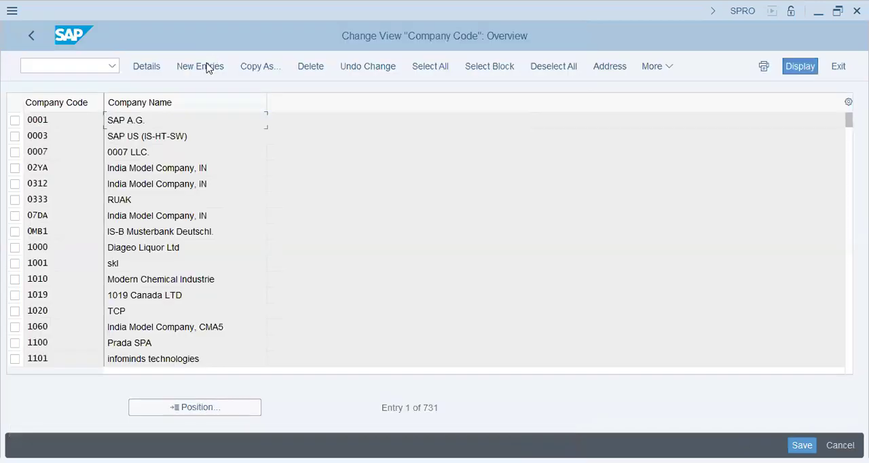
key("F5")
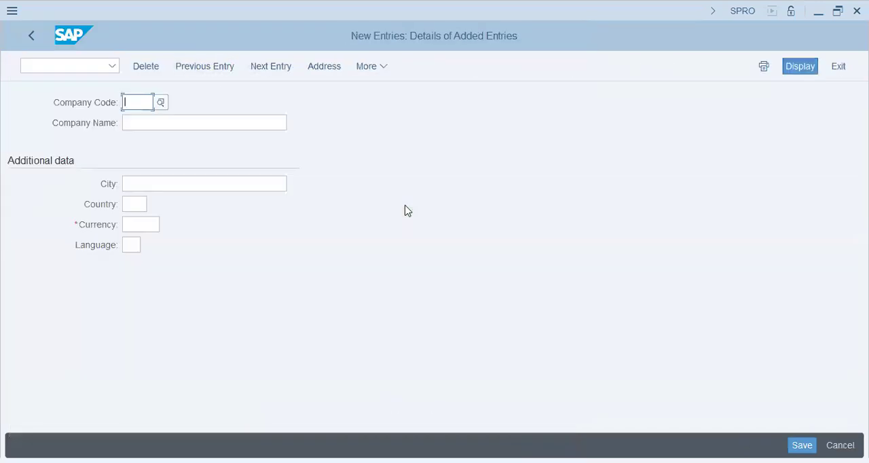
type("T72")
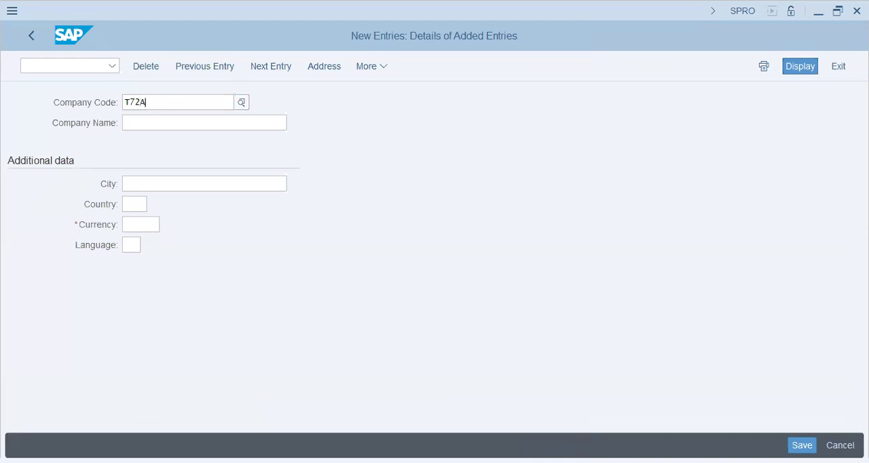
key("BackSpace")
key("BackSpace")
key("BackSpace")
type("FT")
key("BackSpace")
key("BackSpace")
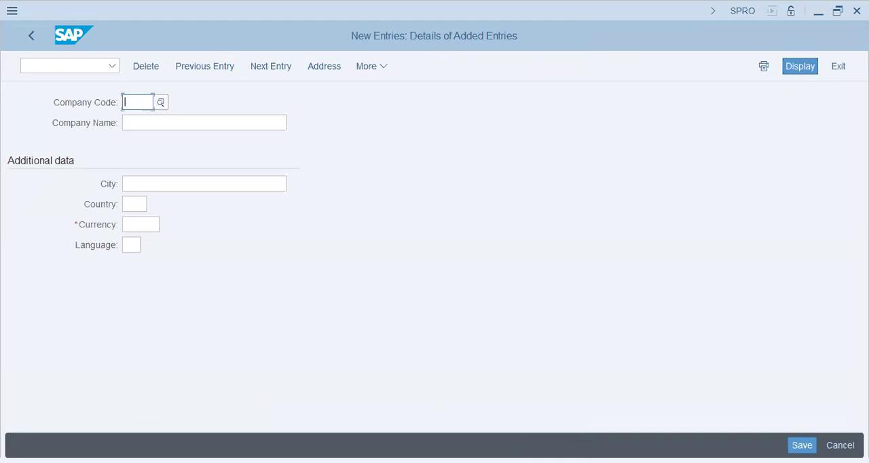
Step: Set the company code to DT72 and the company name to "Donut T72 Group (DXB)"
type("DT72")
key("Tab")
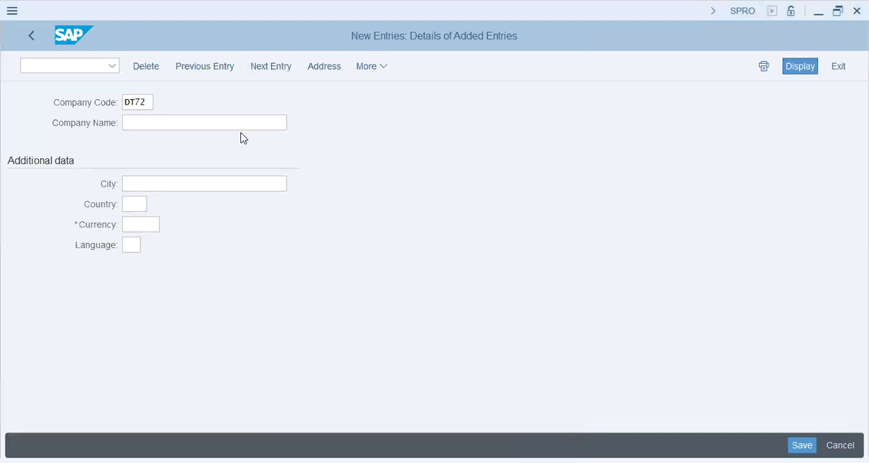
left_click(167, 124)
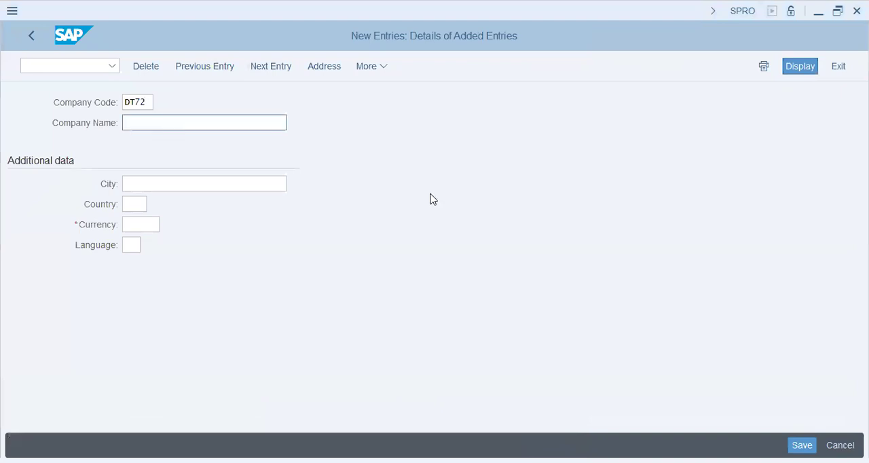
type("d")
key("BackSpace")
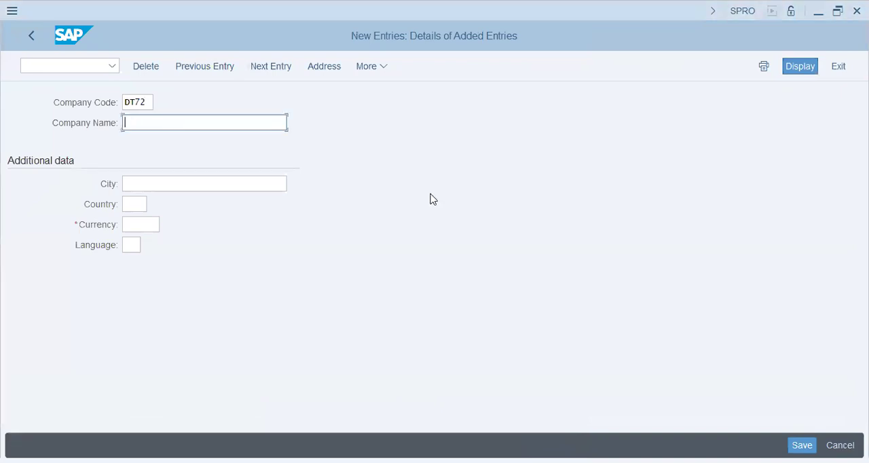
type("d")
key("BackSpace")
type("Donut T72")
key("Tab")
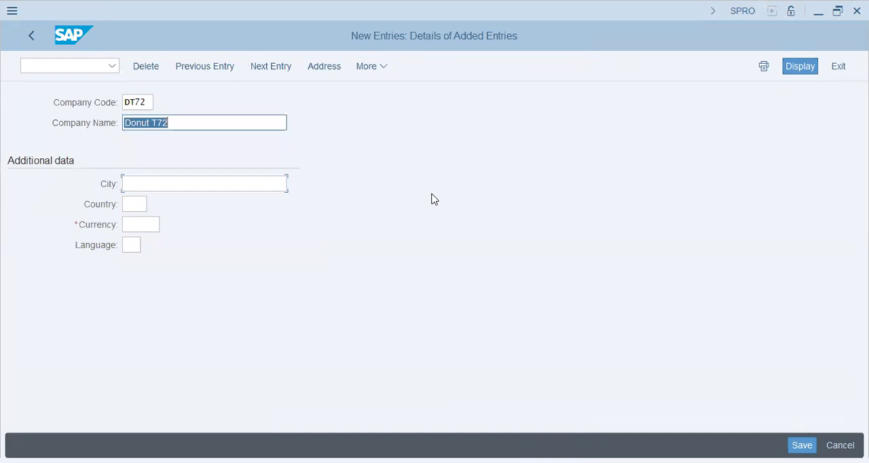
key("End")
type("Group")
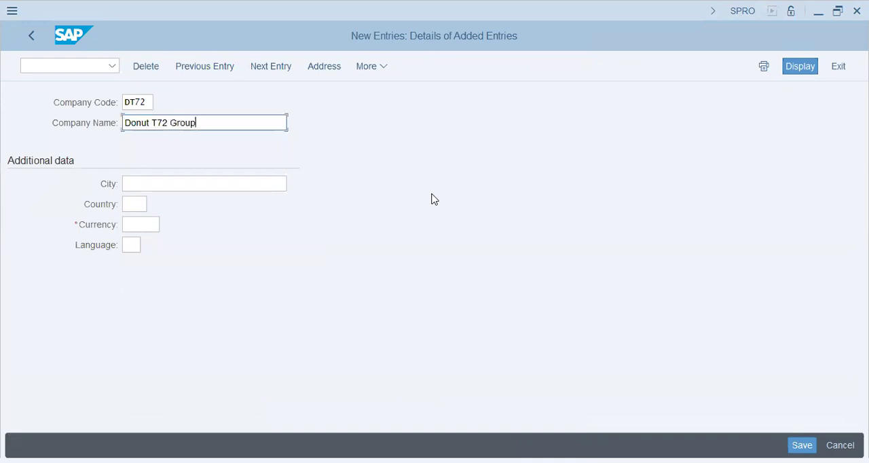
type(" (DXB)")
key("Tab")
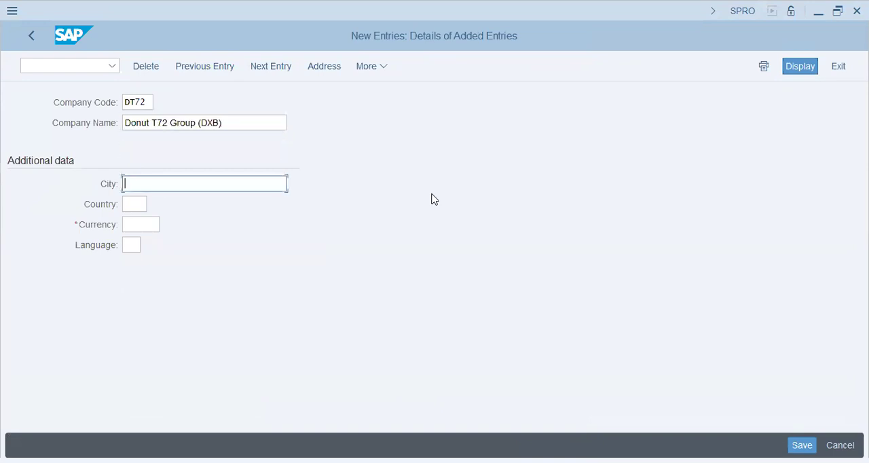
Step: Fill in the additional data with city Dubai, country AE, currency AED and language EN
type("Dubai")
key("Tab")
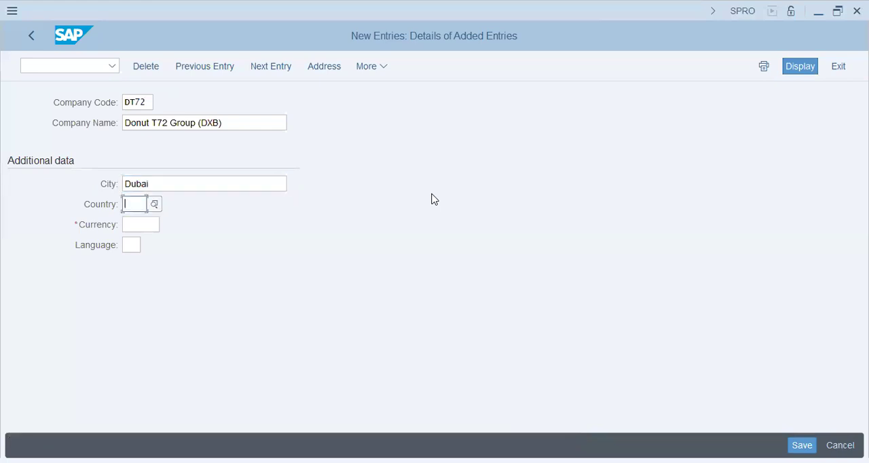
type("ae")
key("Tab")
type("aed")
key("Tab")
type("en")
key("Return")
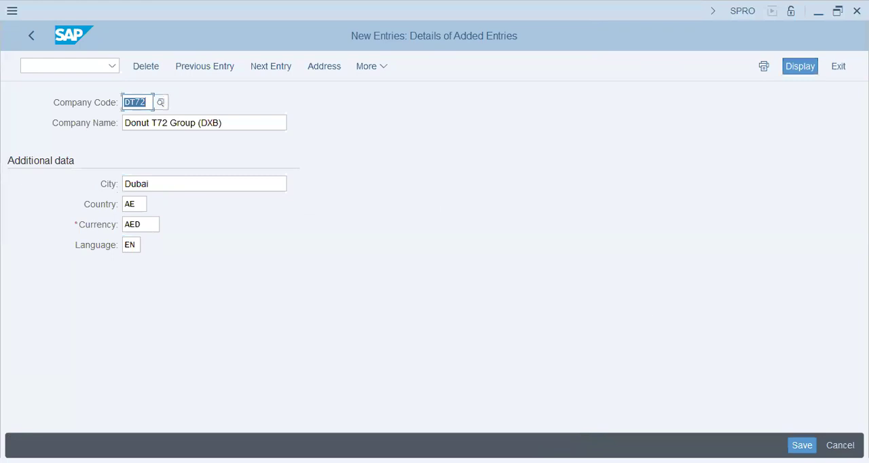
Step: Save the new company code entry
left_click(144, 103)
left_click_drag(144, 102, 112, 103)
left_click(802, 445)
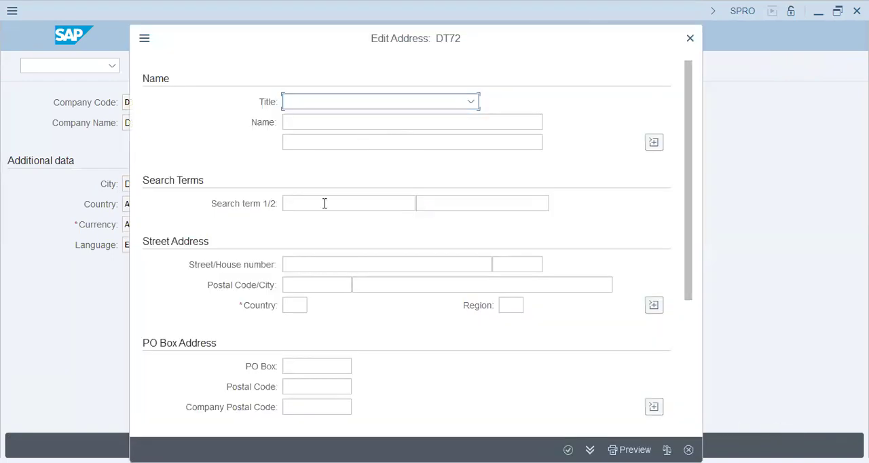
Step: Enter "DT72 Donut Group" as both search terms in the company code's address
left_click(321, 202)
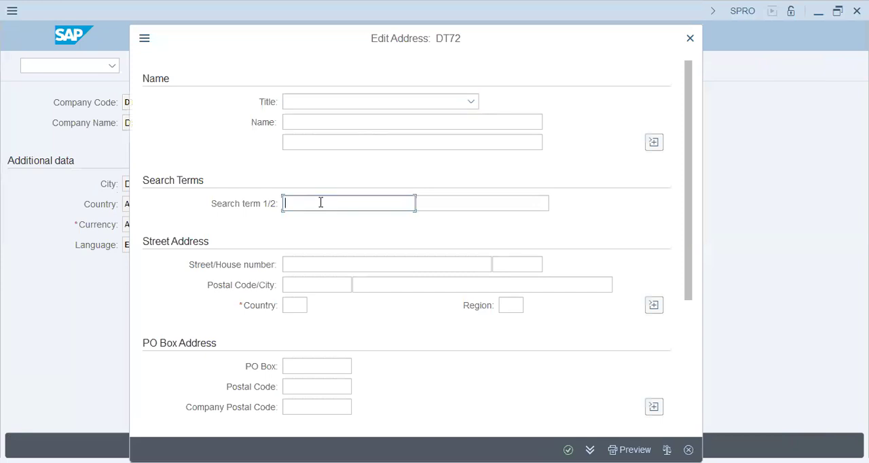
type("DT72 Donut Group")
key("Tab")
type("DT72 D")
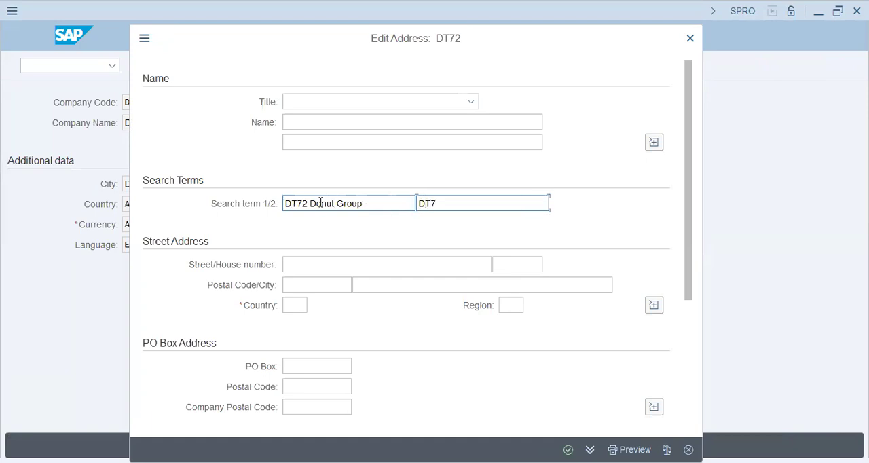
type("onut Group")
Step: Set the address country to AE and confirm the address
key("Tab")
key("Tab")
key("Tab")
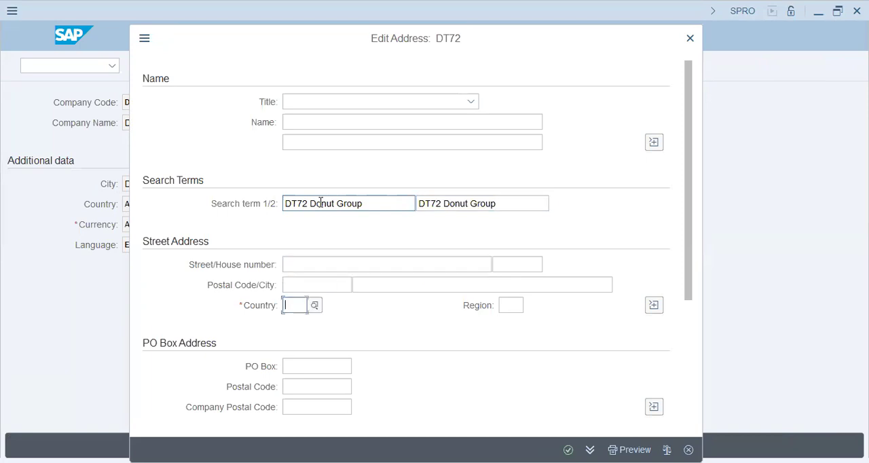
type("ae")
key("Tab")
key("Return")
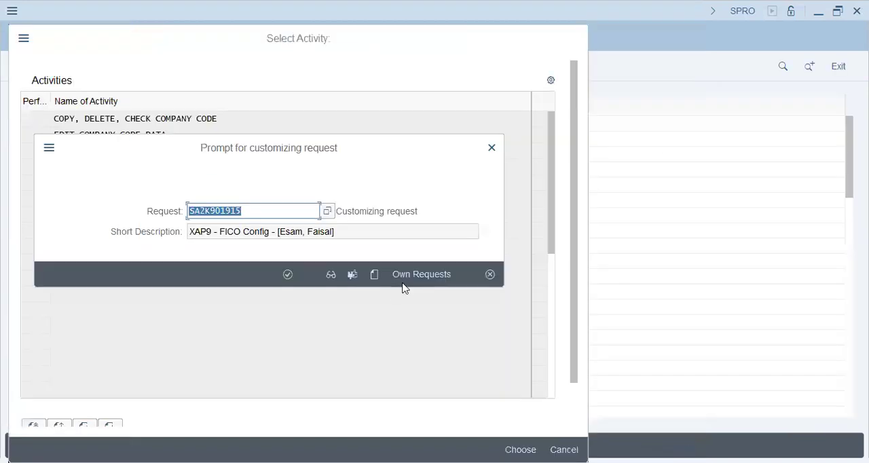
Step: Create a customizing request described as "DT72 - Donut Group - SD/MM Config" followed by the consultant's name in square brackets
key("Return")
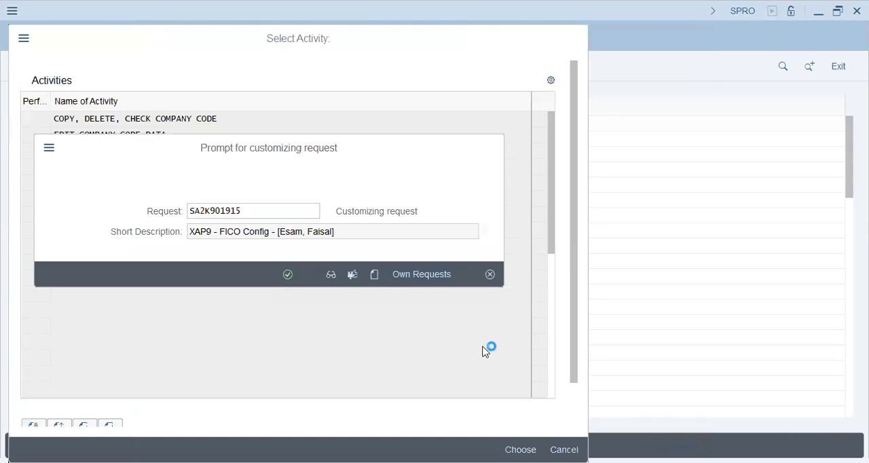
type("DT72")
type(" - DCH")
key("BackSpace")
key("BackSpace")
type("onut Group - ")
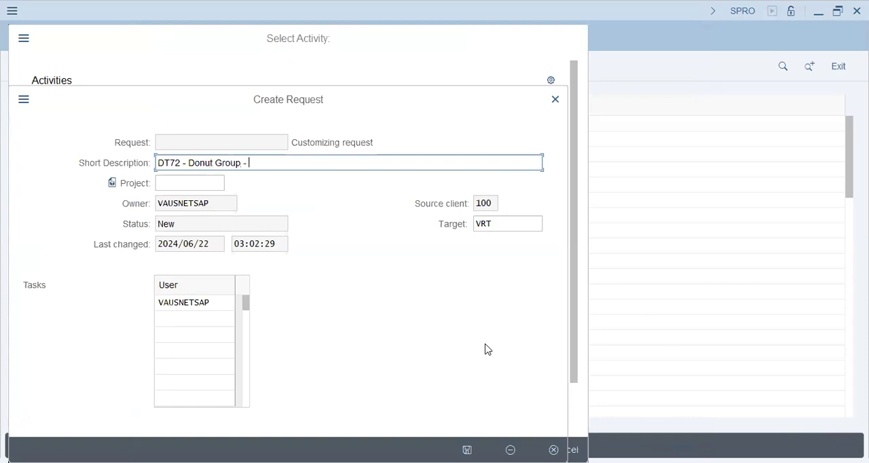
type("SD/MM Config [Furq")
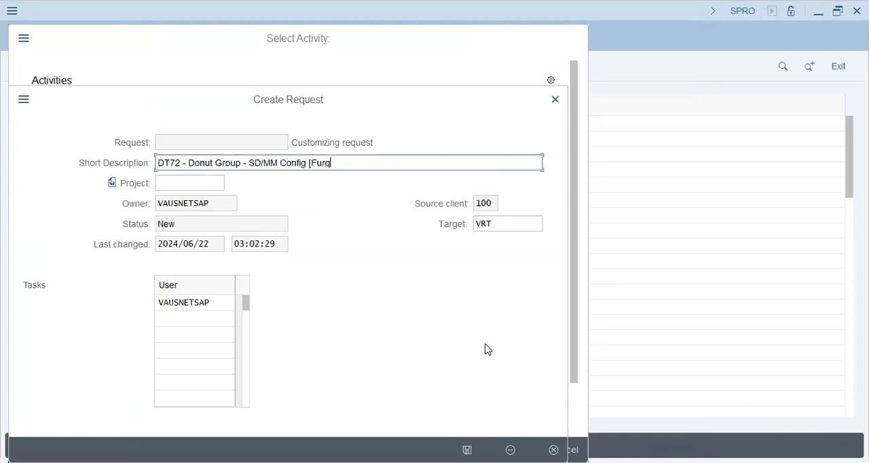
type("an Salam]")
key("Return")
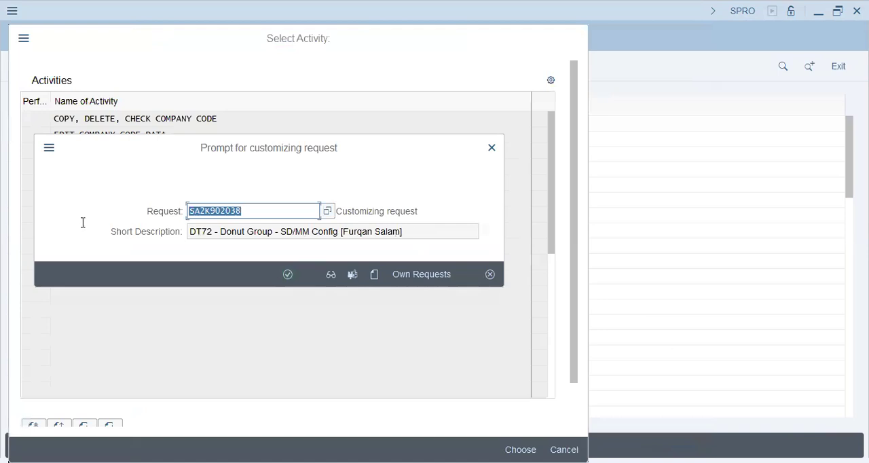
Step: Save the company code entry to the new DT72 customizing request and return to the implementation guide
key("Tab")
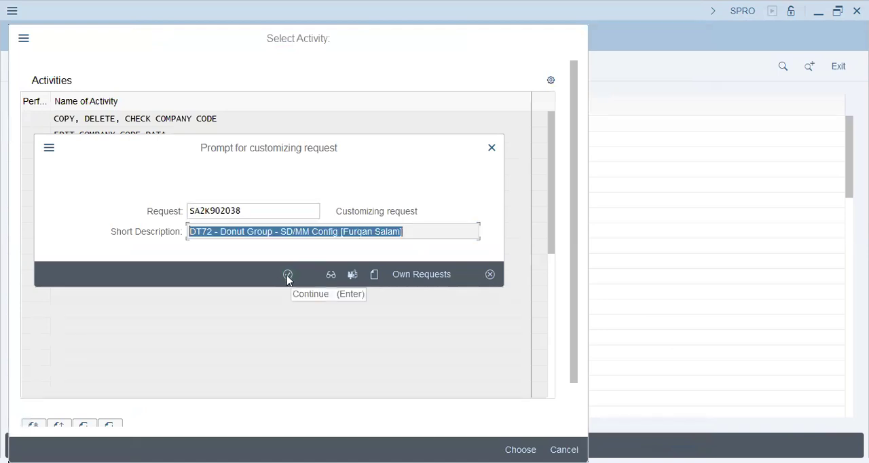
left_click(288, 275)
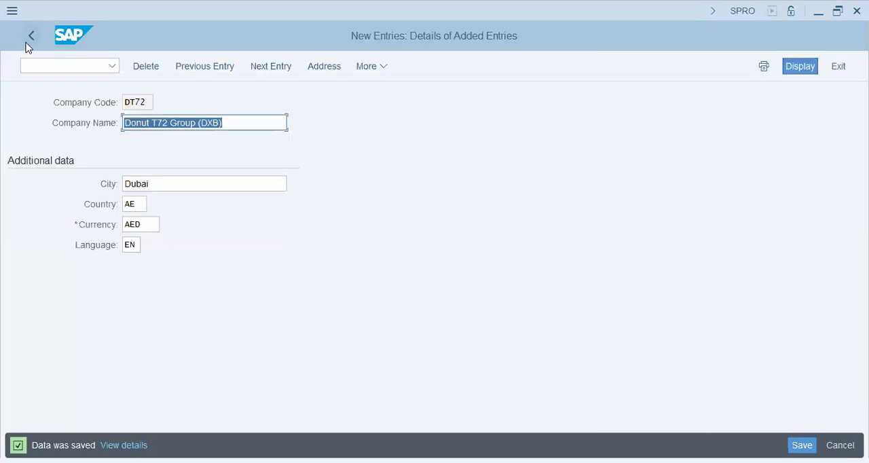
left_click(27, 42)
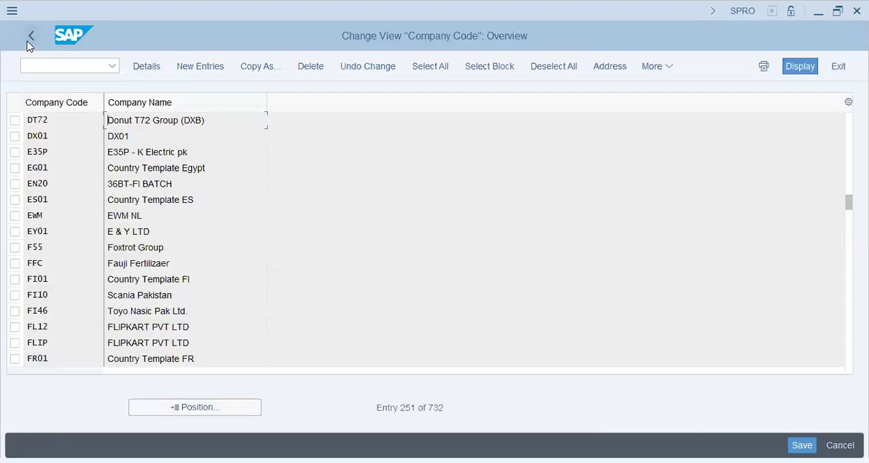
left_click(27, 43)
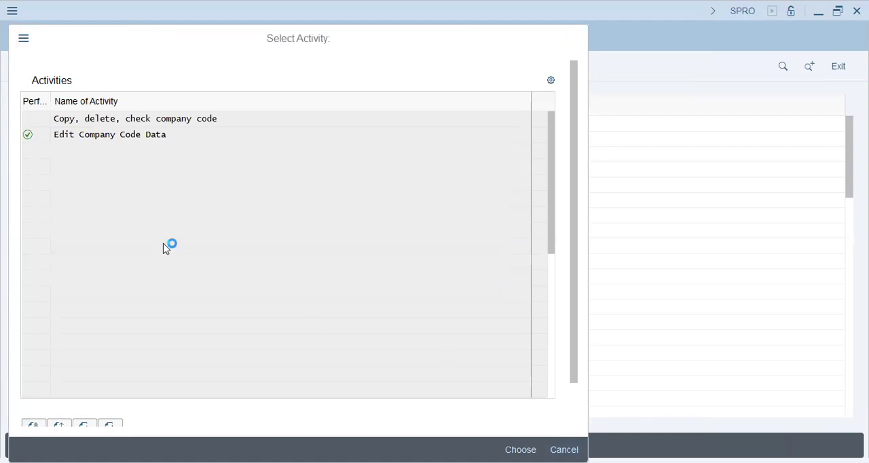
key("Escape")
Step: Start a new plant entry with the Define Plant activity under Logistics - General in the enterprise structure definition
left_click(149, 309)
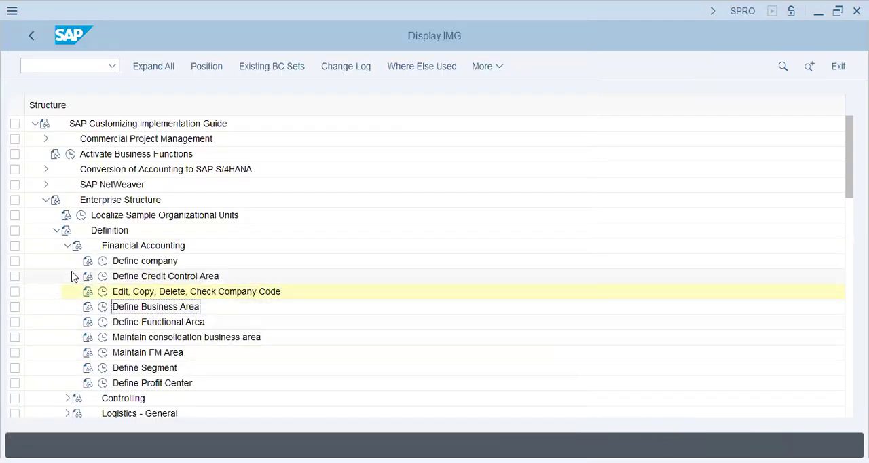
scroll(74, 276, "down", 1)
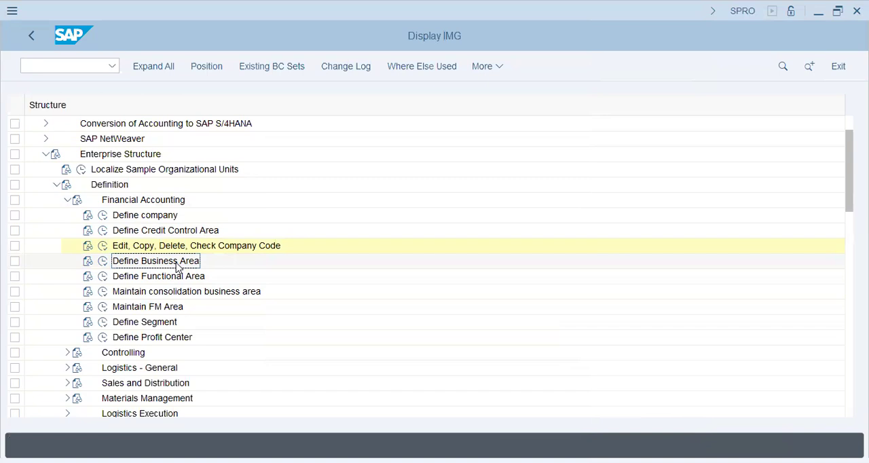
left_click(68, 200)
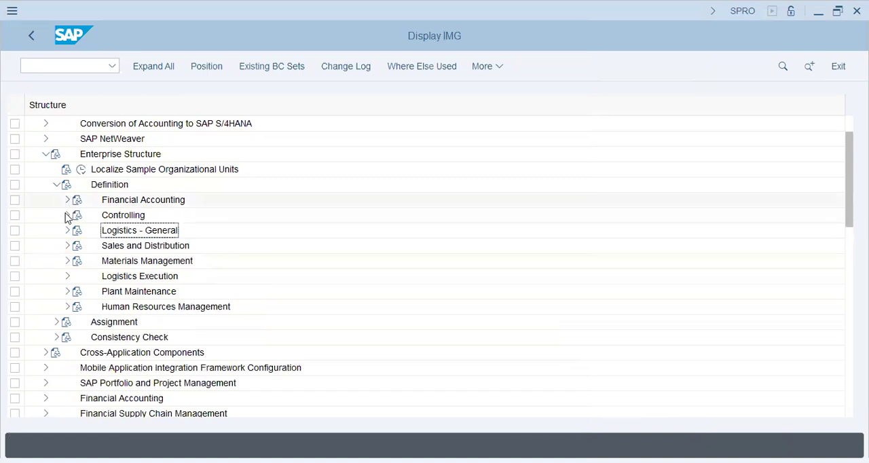
left_click(67, 230)
left_click(102, 260)
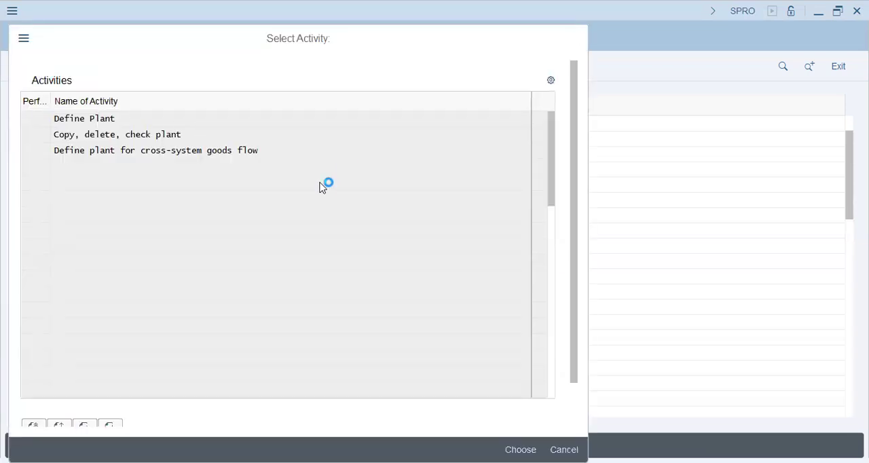
double_click(136, 115)
left_click(195, 68)
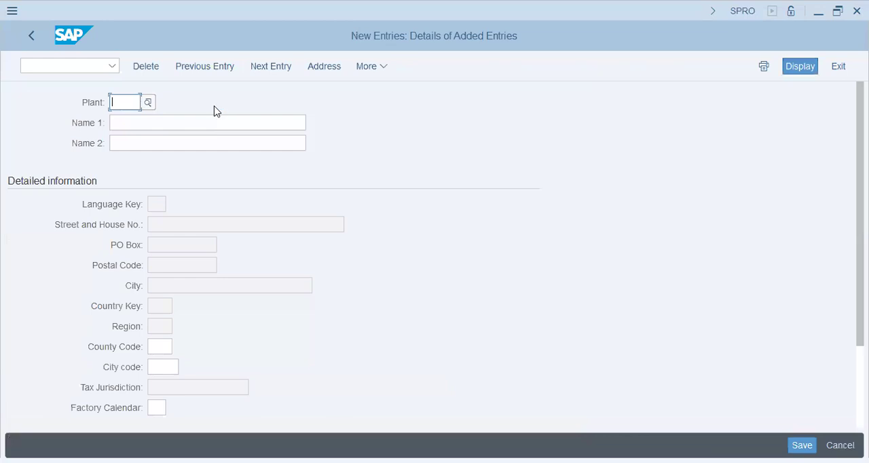
Step: Enter plant DT72 with name 1 "Donut Group Plant" and name 2 "DT72 Donut Group Plant"
type("DT72")
key("Tab")
type("Donut Group Plant")
key("Tab")
type("Do")
key("BackSpace")
type("T72 Donut Group Plant")
key("Tab")
Step: Enter "DT72 Donut Group" as both search terms in the plant's address
key("Return")
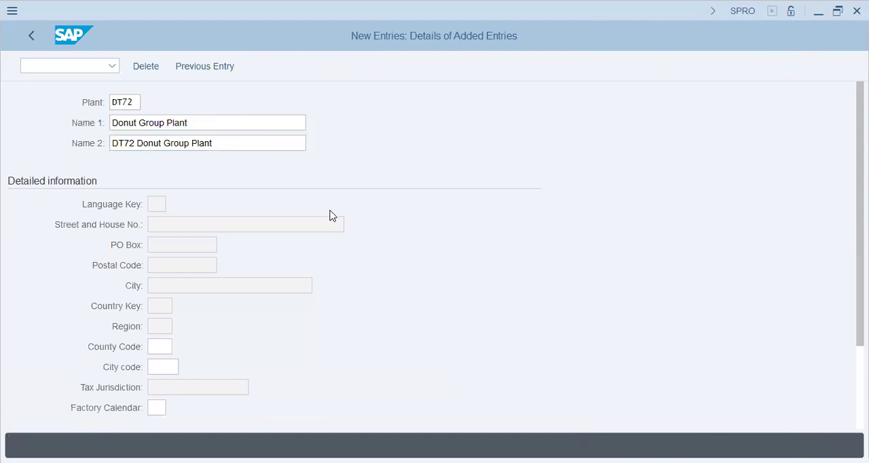
type("DT72 Donut Group")
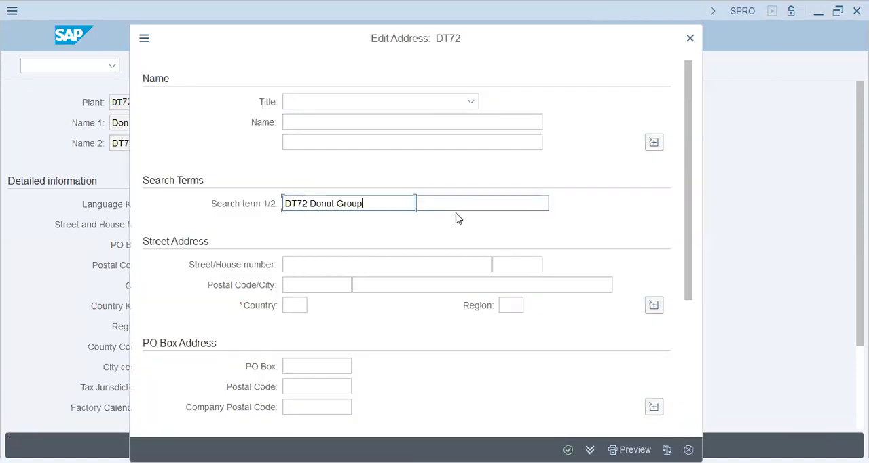
key("Tab")
type("DT72 Donut Group")
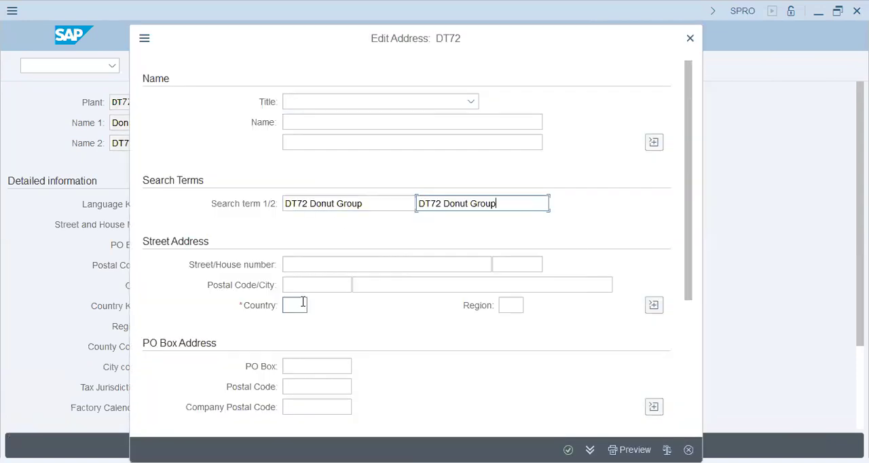
Step: Set the plant address country to AE and save the plant to the DT72 customizing request
left_click(303, 305)
type("ae")
key("Tab")
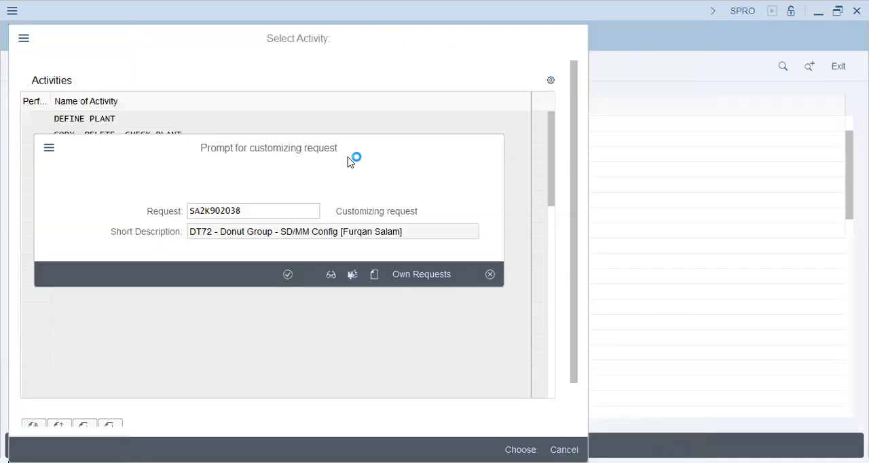
key("Return")
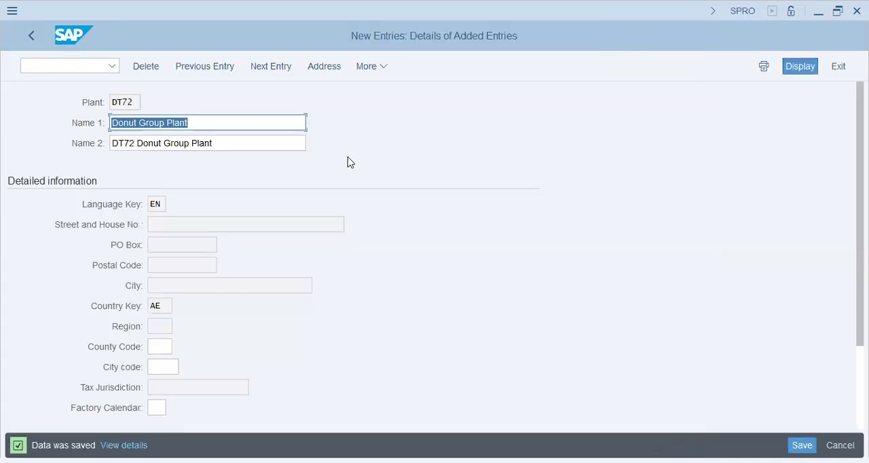
left_click(33, 38)
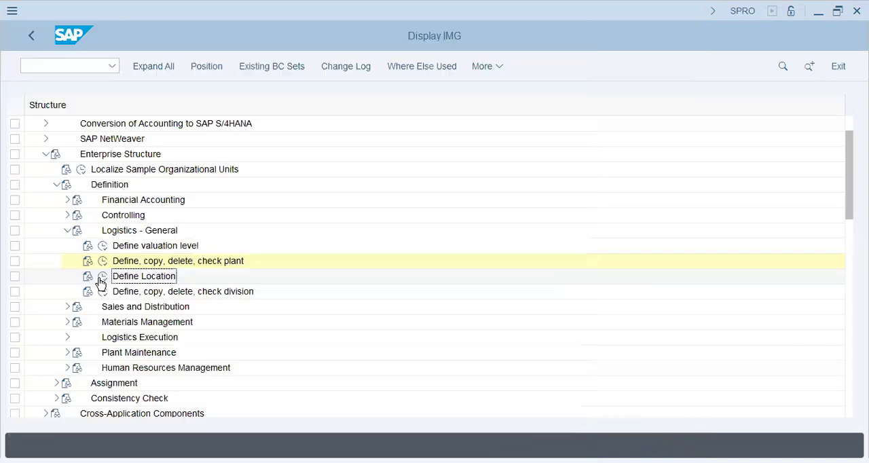
Step: Add a new location for plant DT72 with location Shj and name "Sharjah - DT72 - Donut Group"
left_click(102, 278)
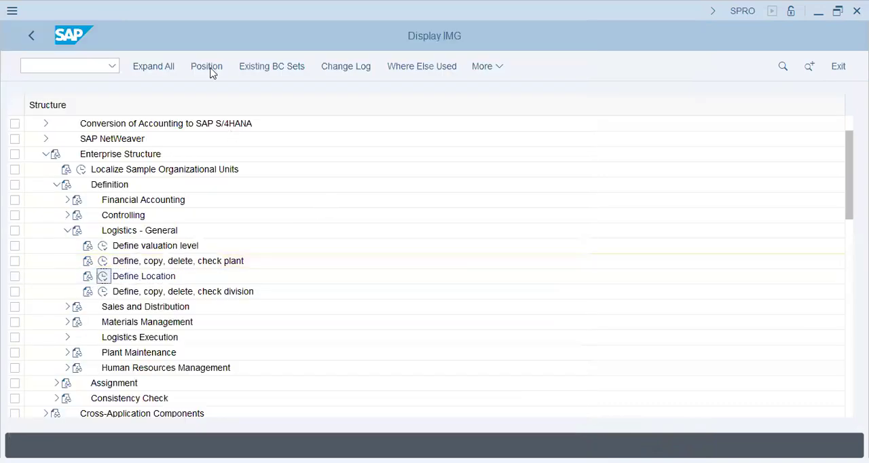
key("F5")
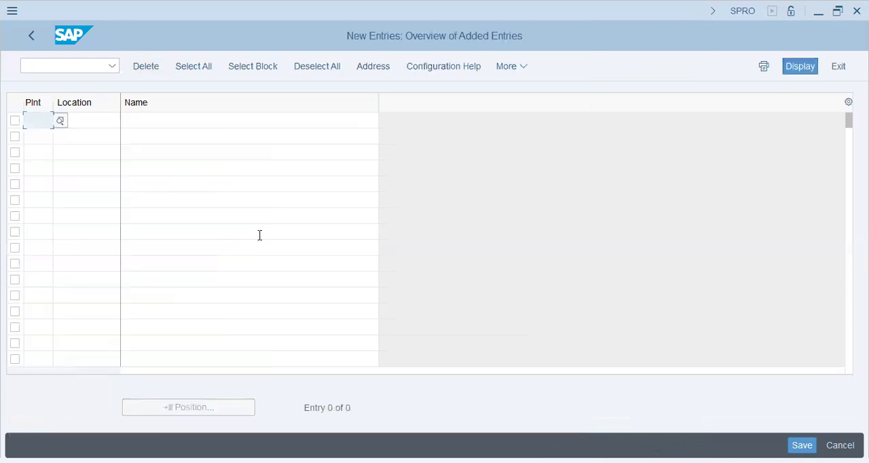
type("dt72")
key("Tab")
type("s")
key("Down")
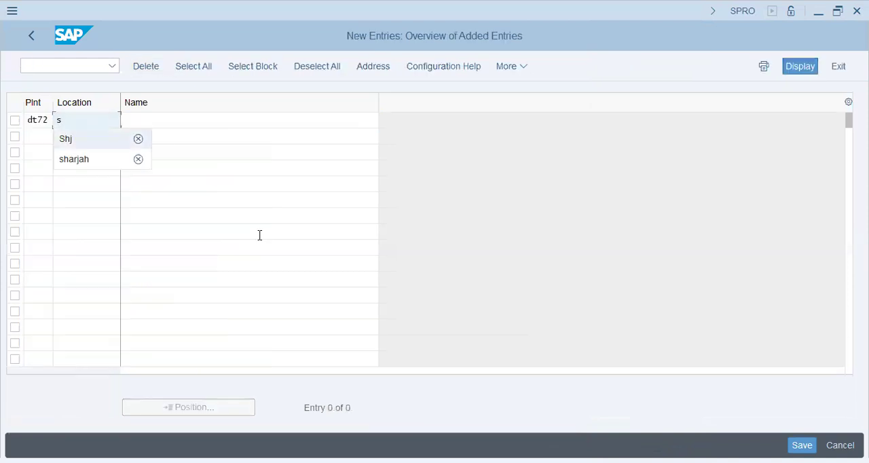
key("Tab")
type("s")
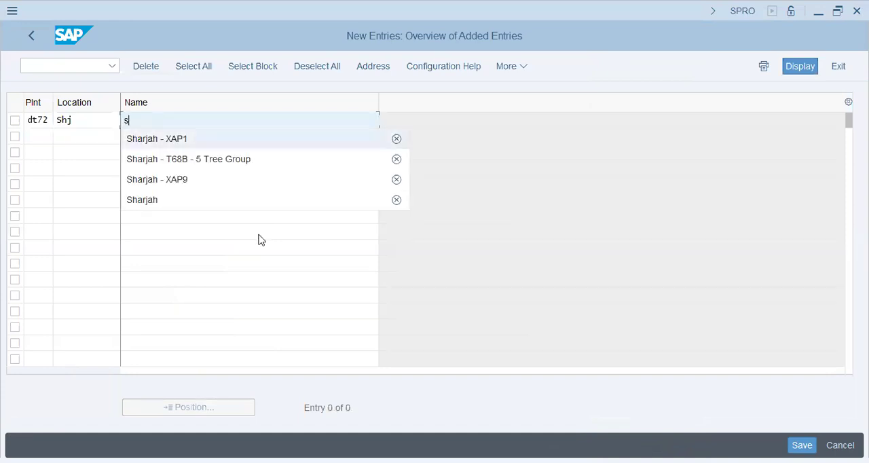
type("harjah - DT72 - Donut Group")
Step: Fill in the location's address with "DT72 Donut Group" as both search terms and country AE
key("Return")
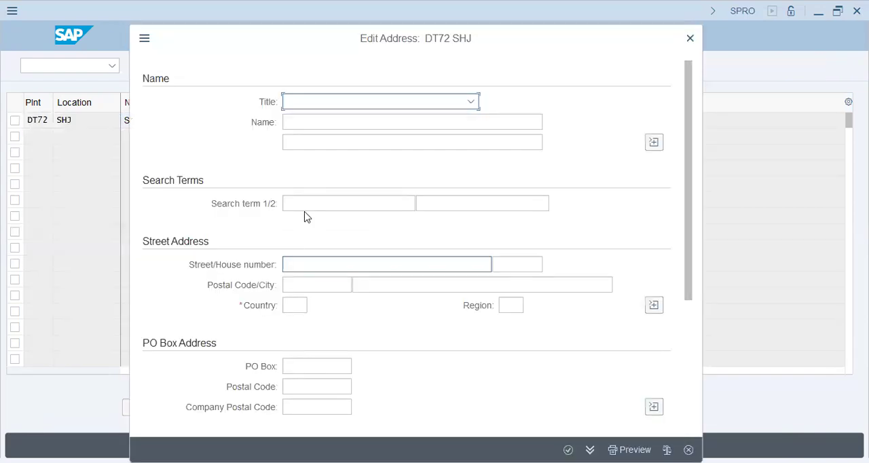
left_click(307, 203)
type("DT72 Donut Group")
left_click(460, 207)
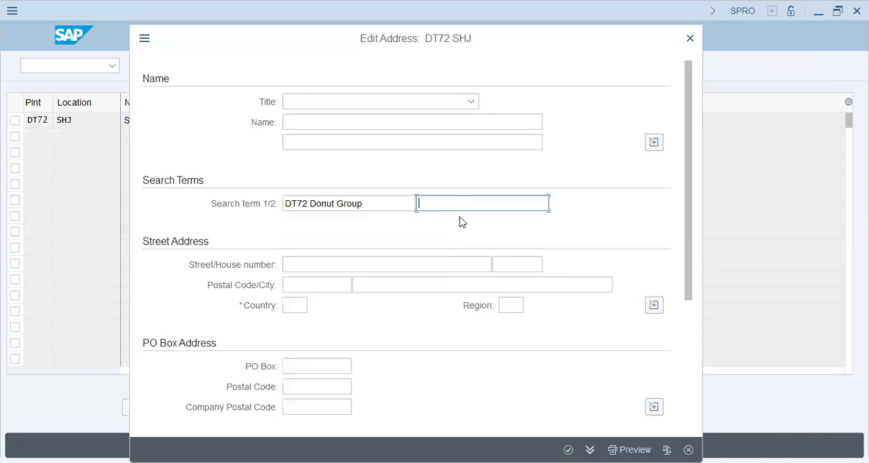
type("DT72 Donut Group")
left_click(305, 305)
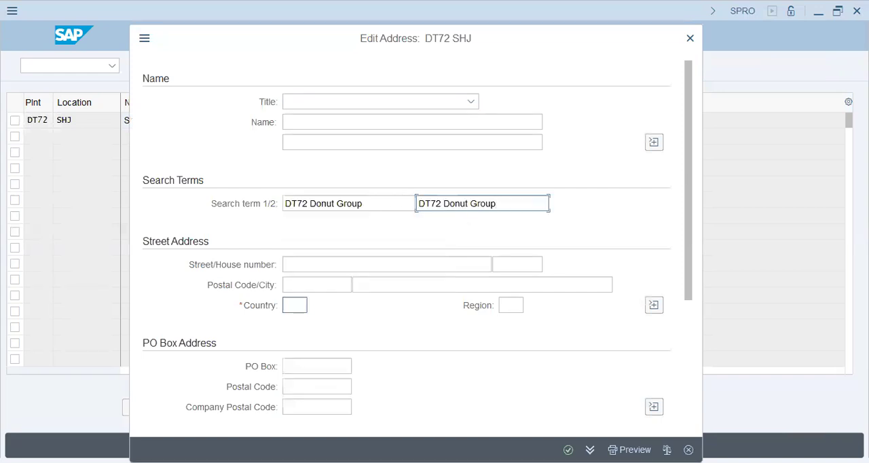
type("ae")
key("Return")
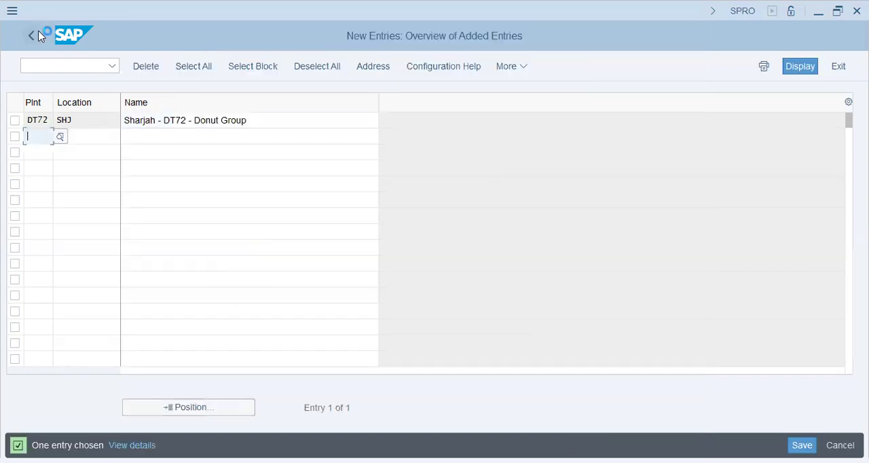
Step: Exit the location entries, saving the changes to the DT72 customizing request
left_click(38, 36)
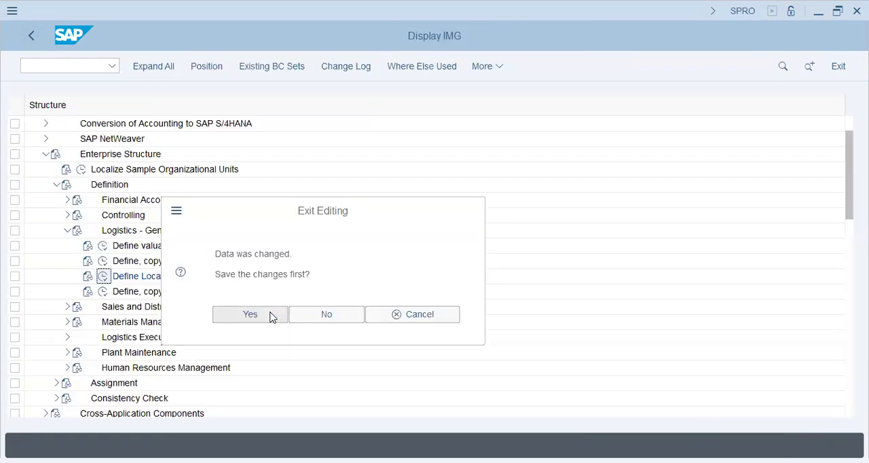
left_click(271, 316)
left_click(289, 276)
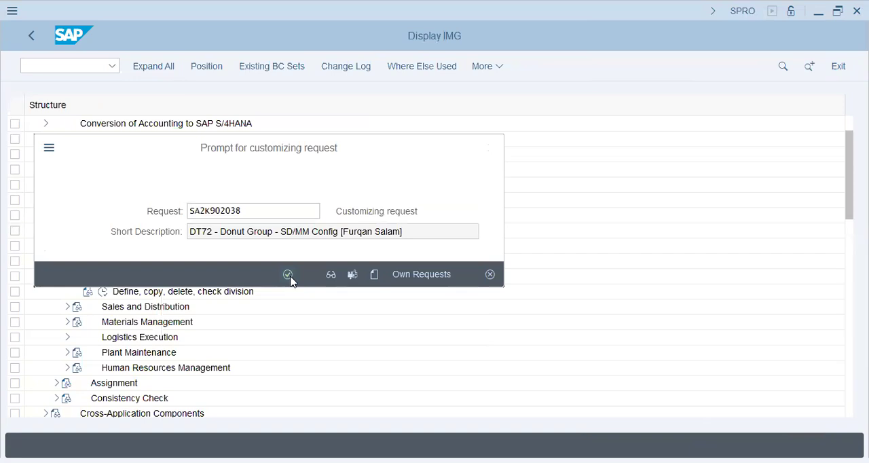
Step: Open the division definition activity under Logistics - General
left_click(103, 292)
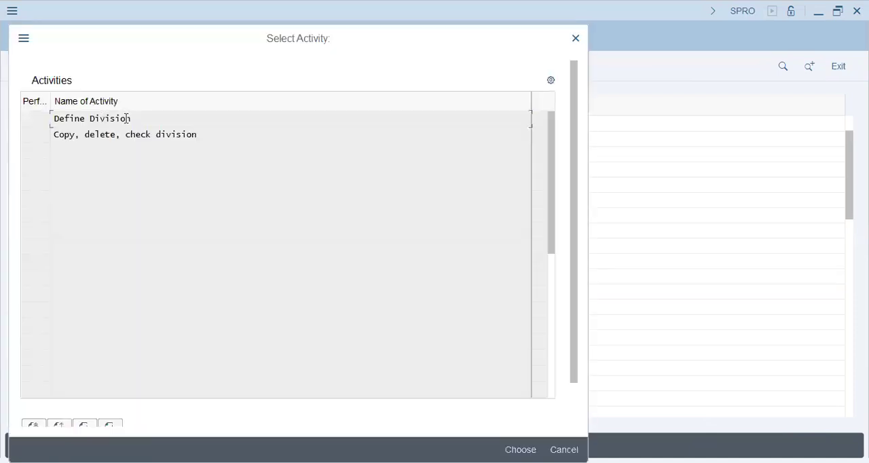
double_click(125, 119)
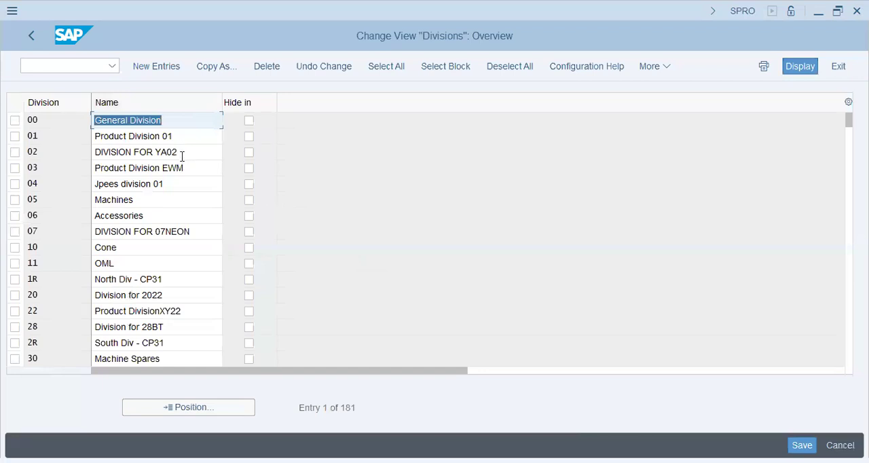
Step: Switch to Notepad and add "Business Areas, Profit Centers" after Divisions in the config nodes list
key("alt+Tab")
type(", Business Areas, Profit Centers, ")
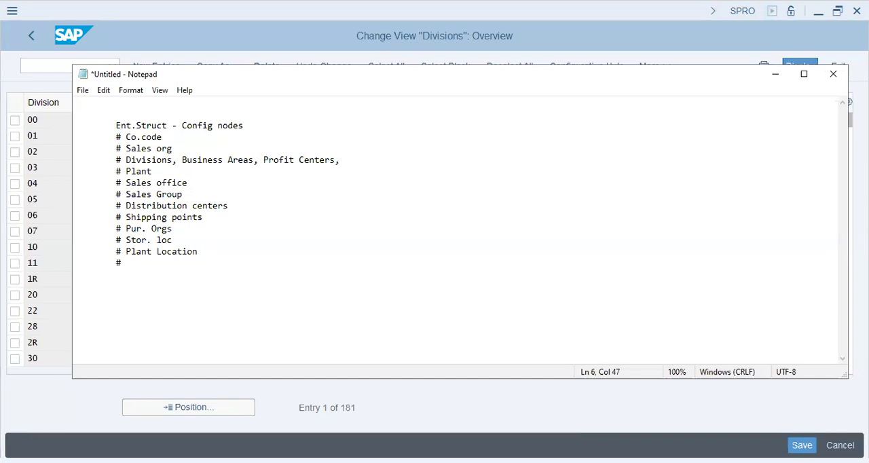
type("Distribution")
key("BackSpace")
key("BackSpace")
key("BackSpace")
key("BackSpace")
key("BackSpace")
Step: Extend the Divisions line of the notes with "---- Niches, Business Verticals --"
key("BackSpace")
key("BackSpace")
key("BackSpace")
key("BackSpace")
key("BackSpace")
key("BackSpace")
key("BackSpace")
key("BackSpace")
key("BackSpace")
type("---- Niches, Business Verticals -")
key("BackSpace")
Step: Append the examples "Breads, Donuts, Shakes," to the Divisions line and return to the SAP divisions overview
type("- ")
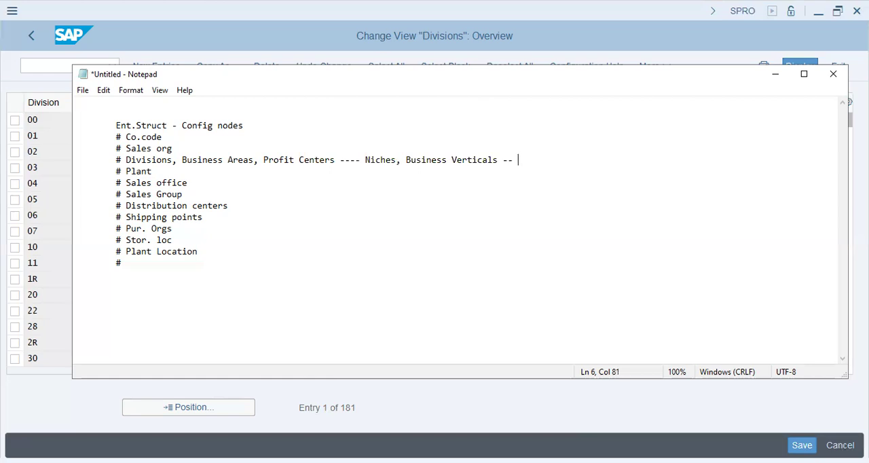
type("Breads, Donuts, Shakes,")
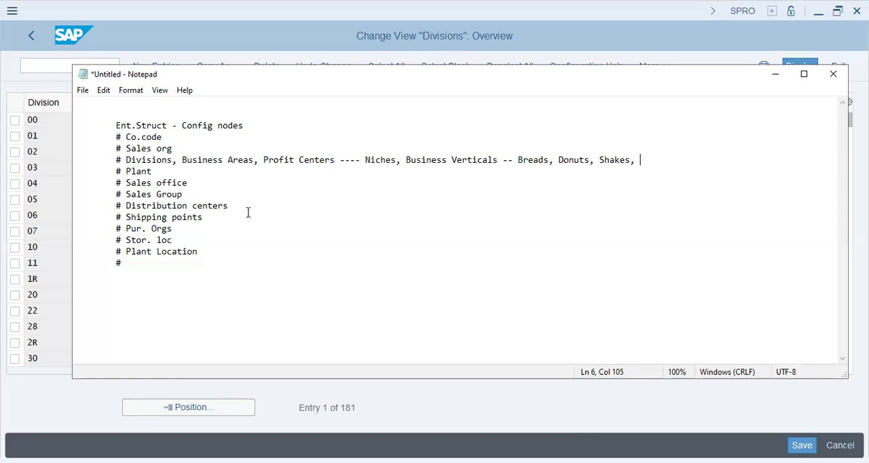
left_click(41, 385)
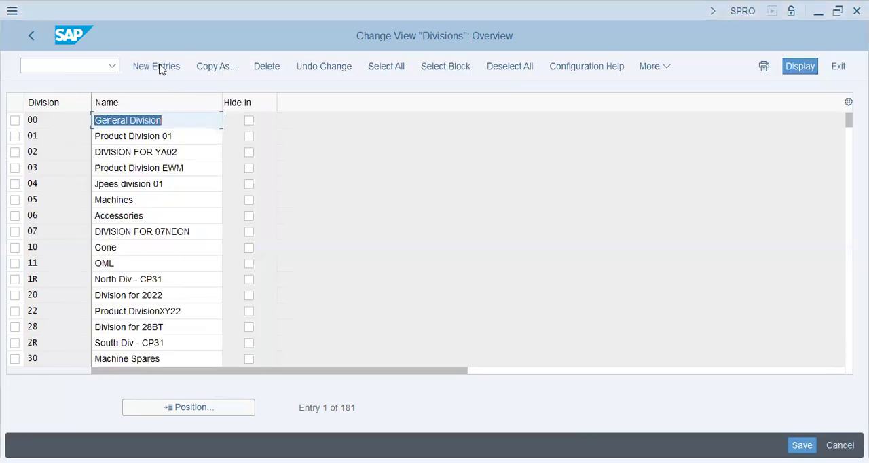
Step: Start new division entries and add division DB named "Donut Breads"
left_click(158, 66)
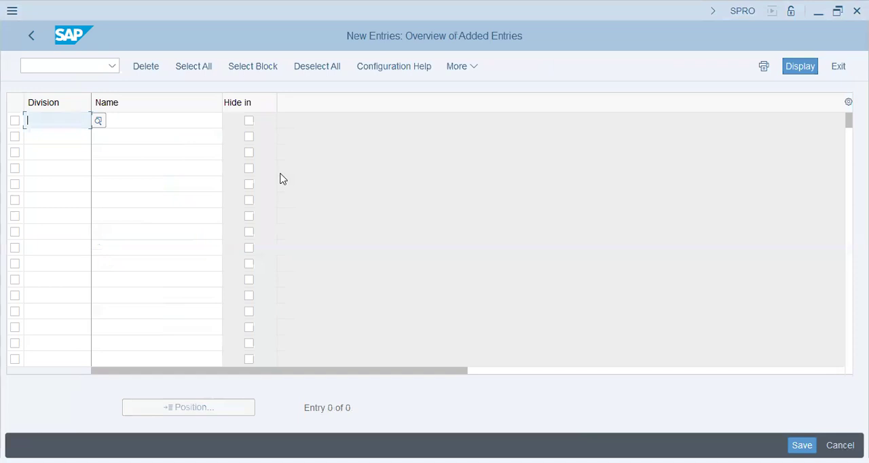
key("alt+Tab")
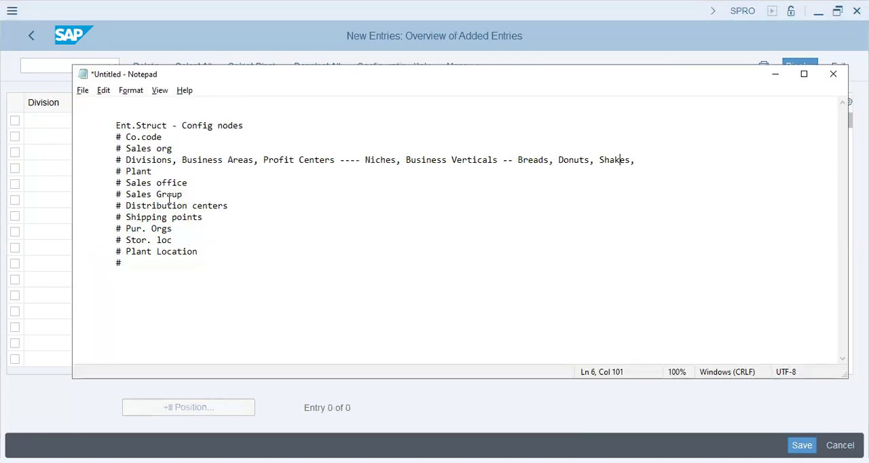
key("alt+Tab")
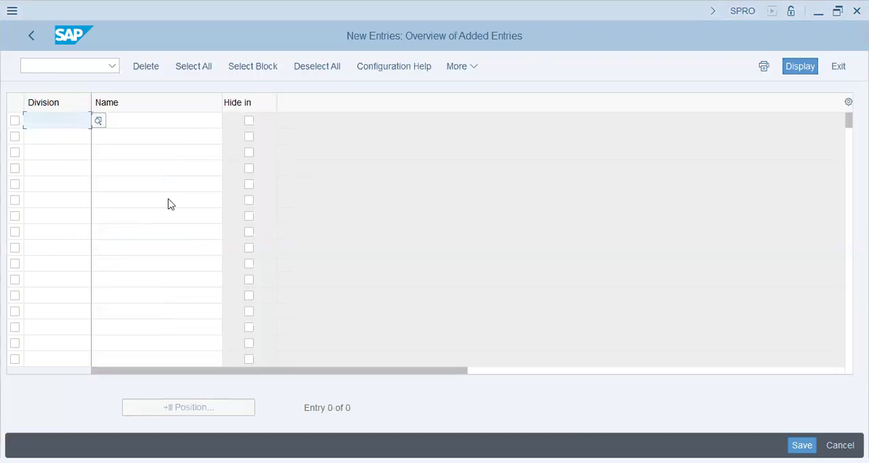
type("DB\tDon")
type("ut G")
type("reads")
key("Tab")
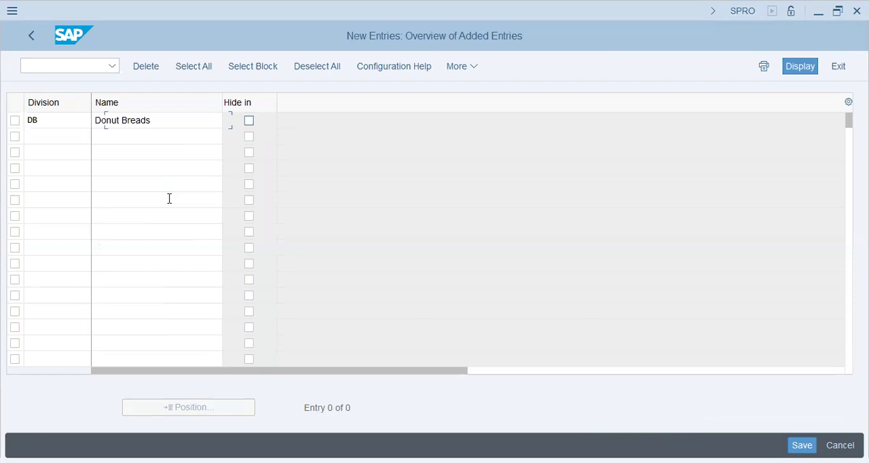
key("Tab")
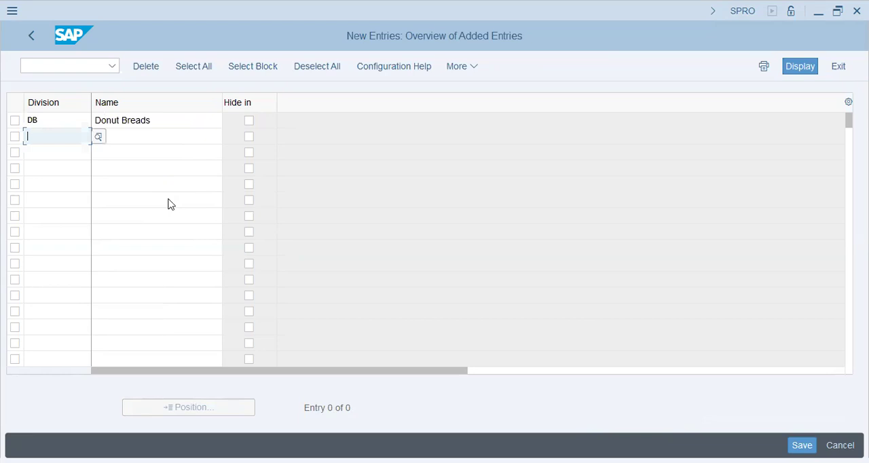
Step: Add a second division with code DD and name "Donuts"
type("DD")
key("Tab")
type("Donuts")
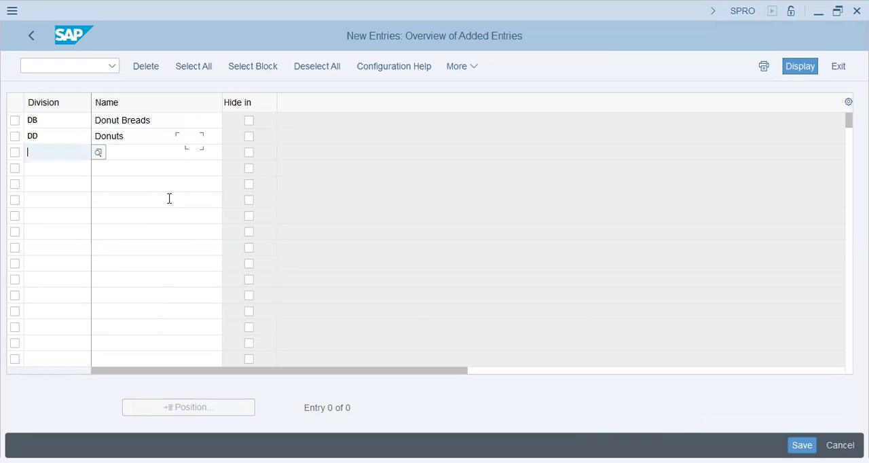
key("alt+Tab")
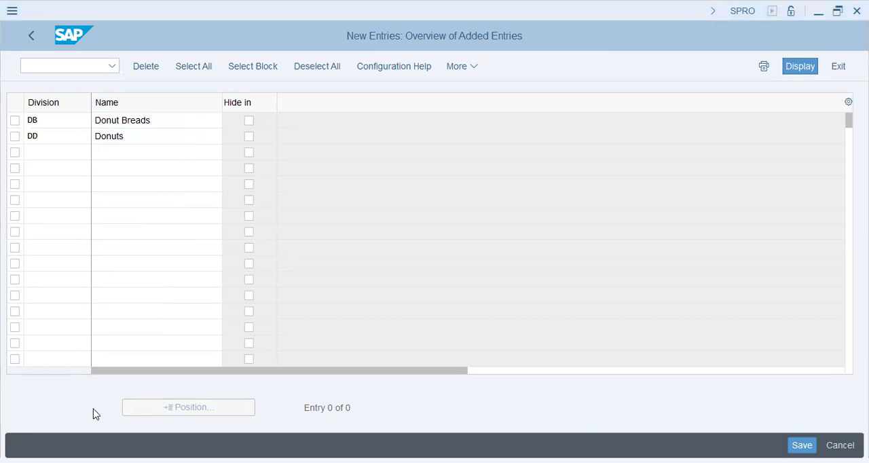
Step: Enter a third division with code DS and name "Donut Shakes"
left_click(70, 154)
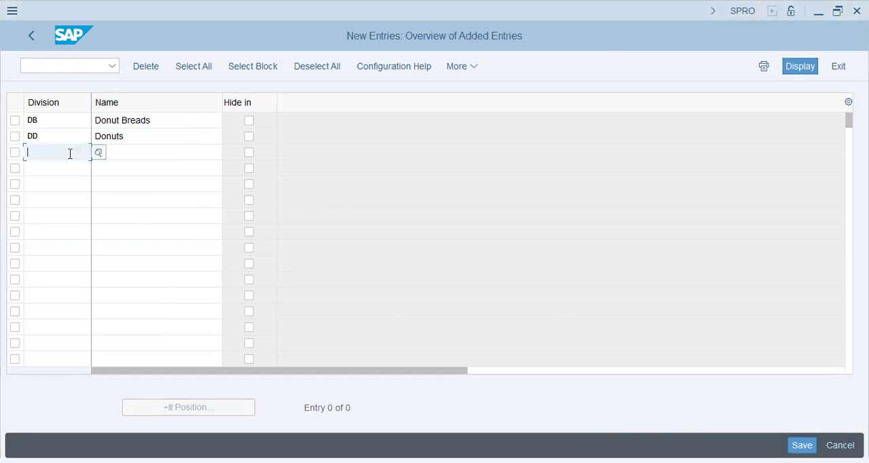
type("DS")
key("Tab")
type("Donut Shakes")
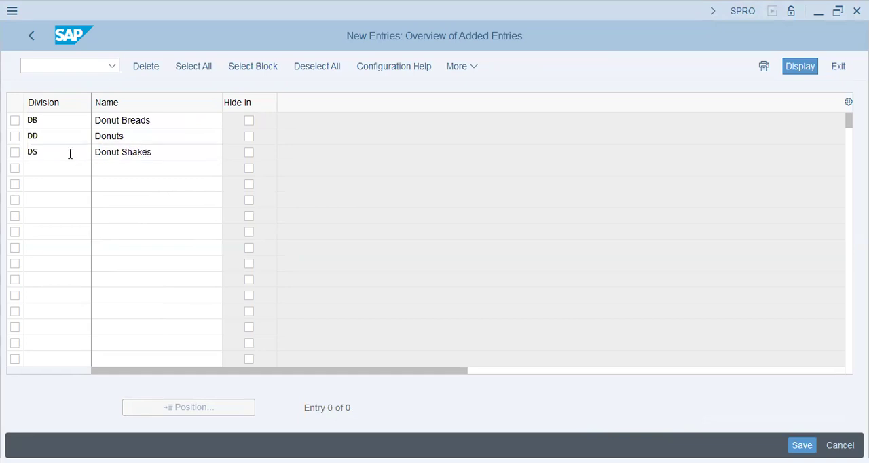
key("Return")
left_click(57, 152)
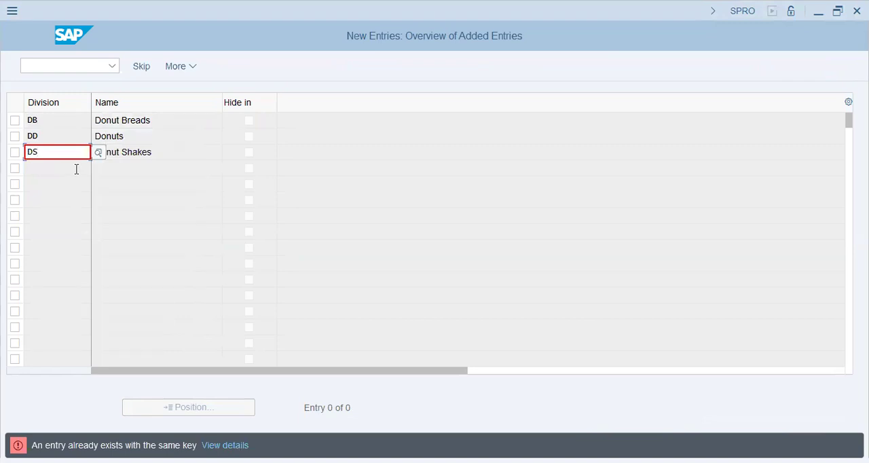
Step: Change the Donut Shakes division code to DH and save the new divisions
left_click(78, 167)
left_click(76, 152)
key("BackSpace")
type("H")
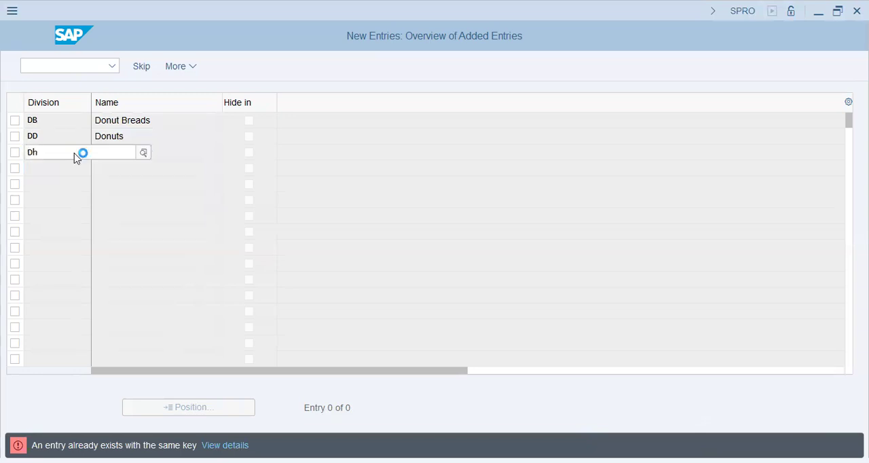
key("Return")
left_click(164, 151)
left_click(808, 442)
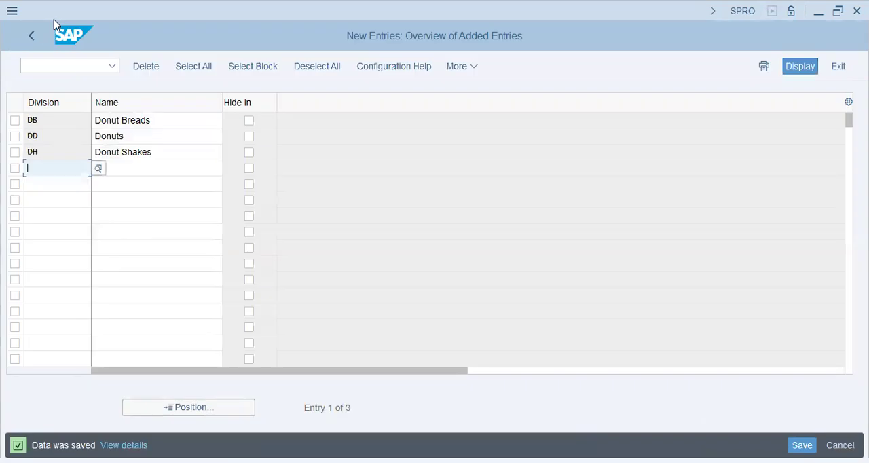
Step: Leave the divisions, collapse Logistics - General and open the sales organization definition under Sales and Distribution
left_click(36, 36)
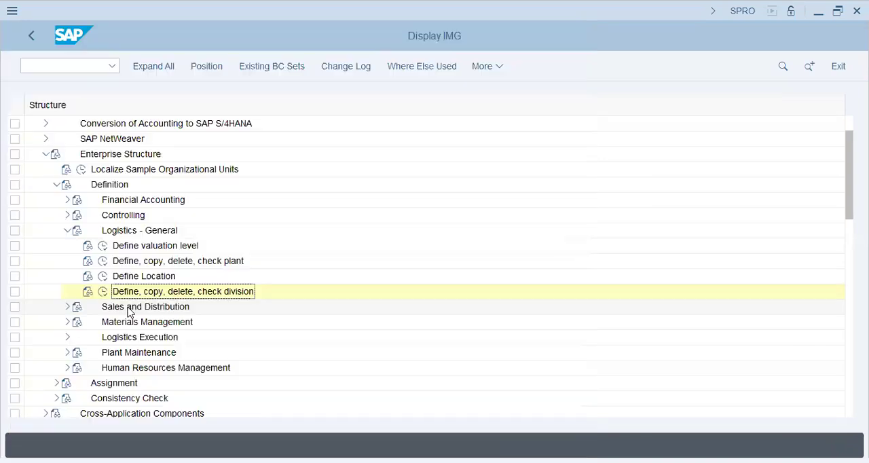
left_click(129, 307)
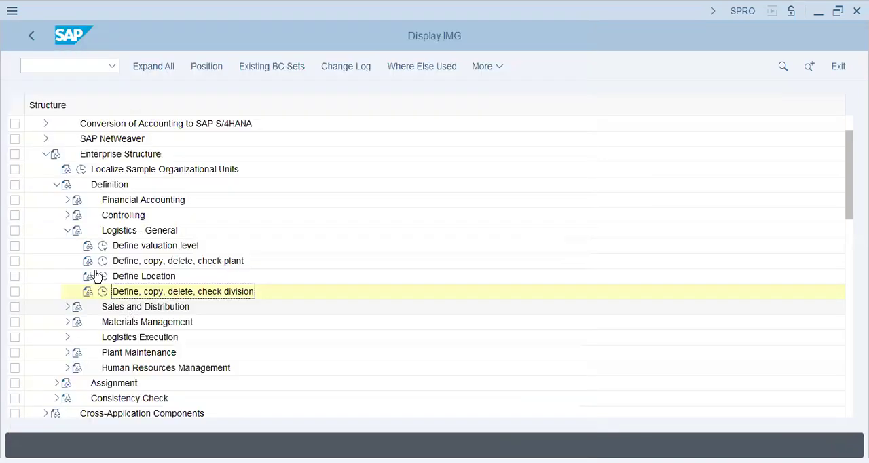
left_click(67, 231)
left_click(67, 246)
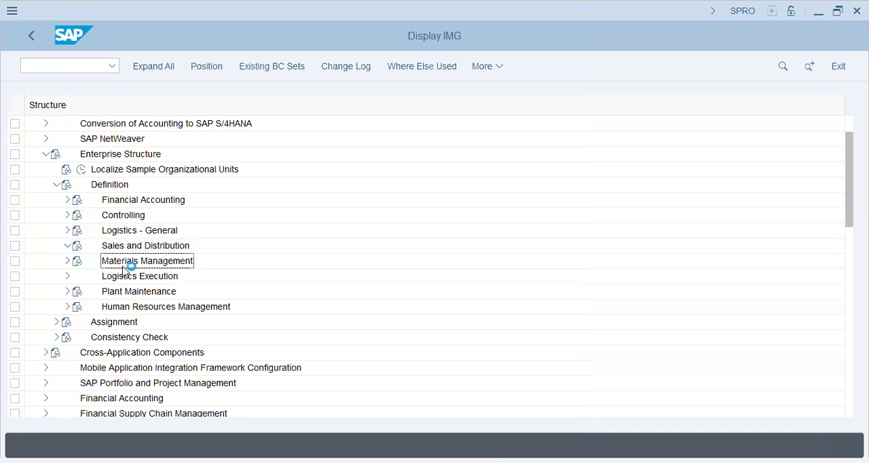
left_click(102, 262)
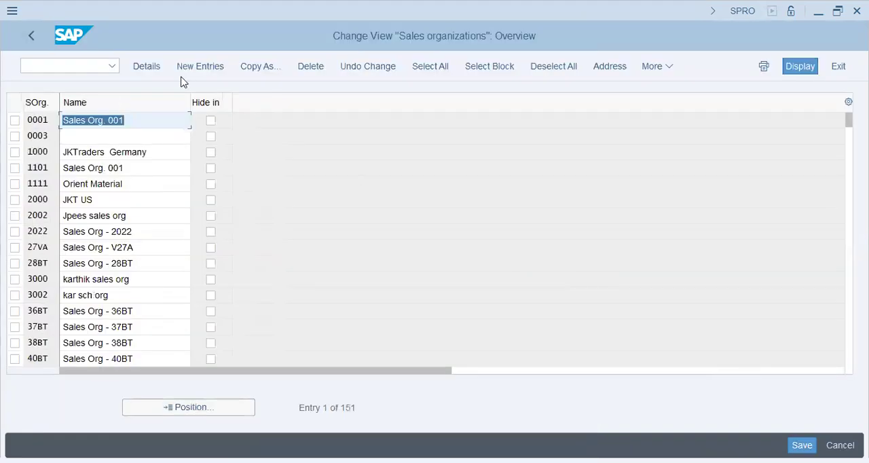
Step: Create a new sales organization DT72 named "Donut Grp Sales Org"
left_click(202, 68)
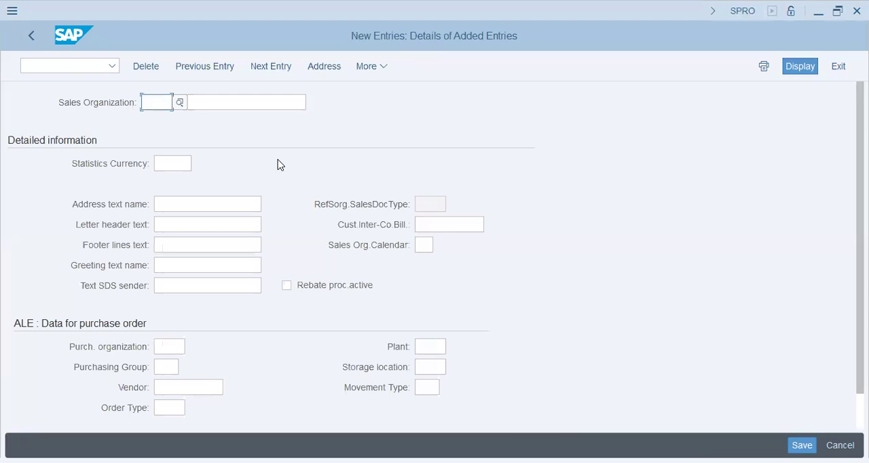
type("DT7S")
key("Tab")
type("Donut Grp Sales Org")
key("Tab")
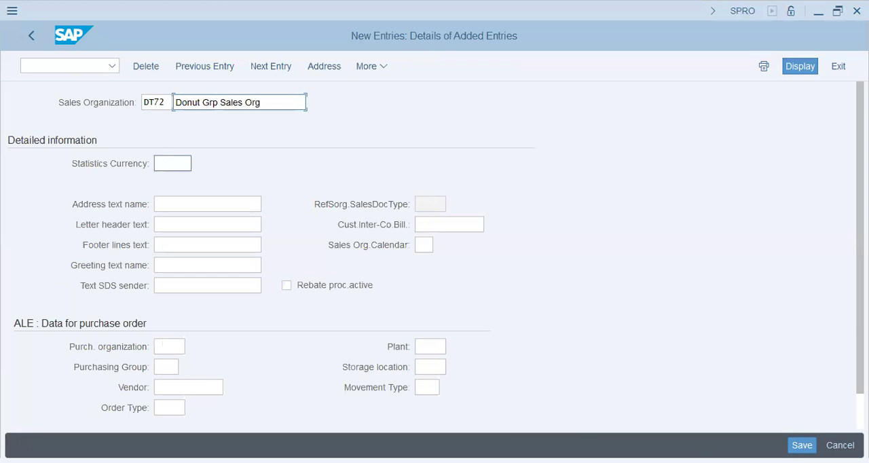
Step: Set the sales organization's statistics currency to AED and its purchase order plant to DT72
type("aed")
key("Tab")
key("Tab")
key("Tab")
key("Tab")
key("Tab")
key("Tab")
key("Tab")
key("Tab")
key("Tab")
key("Tab")
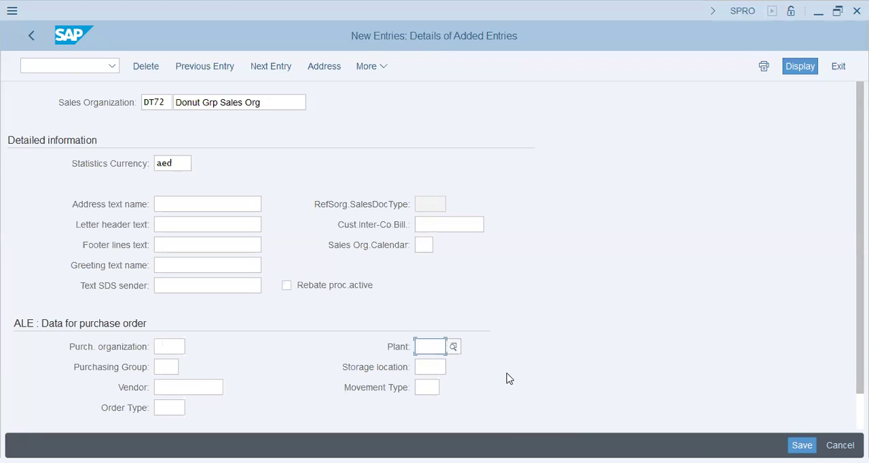
type("dt72")
key("Tab")
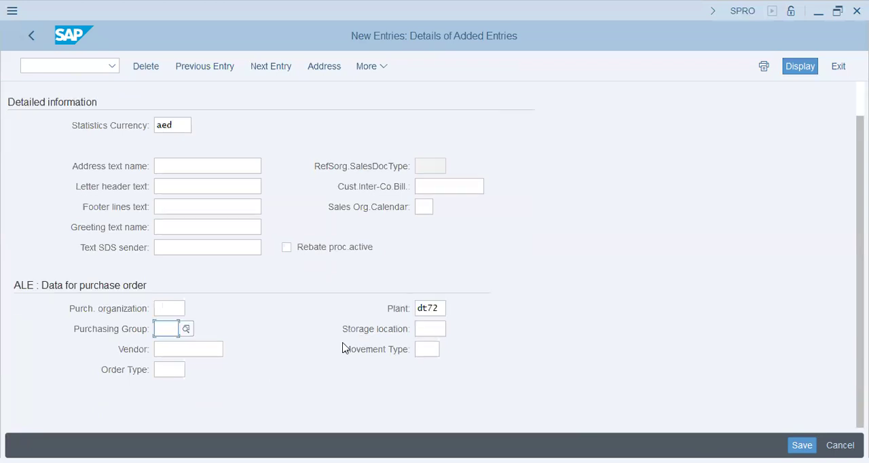
Step: Enter "Donut Group DXB" as the sales organization's letter header text
left_click(176, 186)
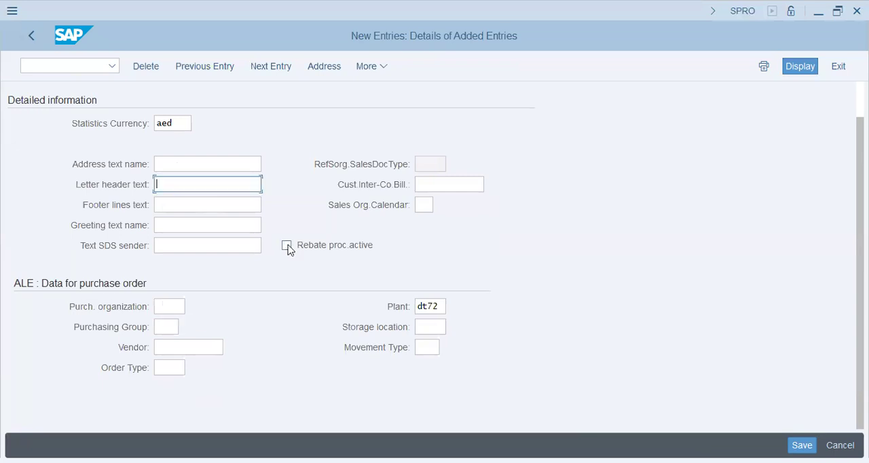
type("Donut Group Duba")
key("BackSpace")
key("BackSpace")
key("BackSpace")
type("XB")
key("Tab")
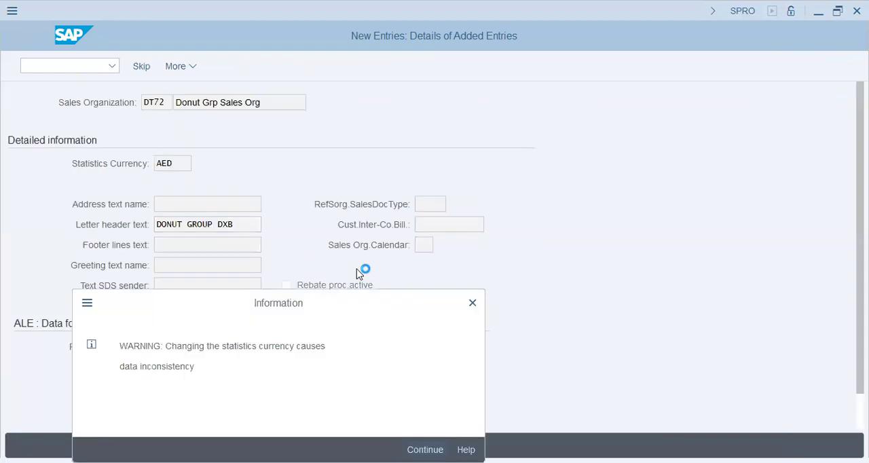
Step: Accept the currency warning and complete the address with "DT72 Donut Group" as both search terms and country AE
key("Return")
left_click(327, 184)
left_click(332, 199)
left_click(437, 187)
left_click(439, 197)
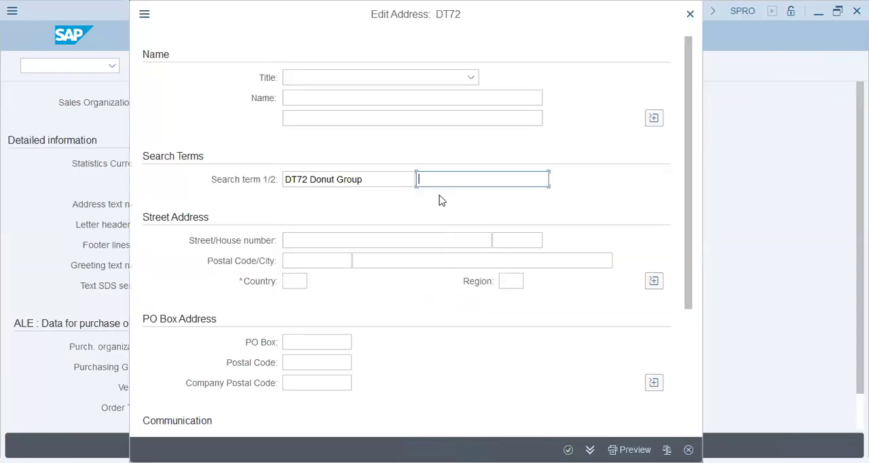
left_click(299, 280)
left_click(299, 310)
left_click(509, 281)
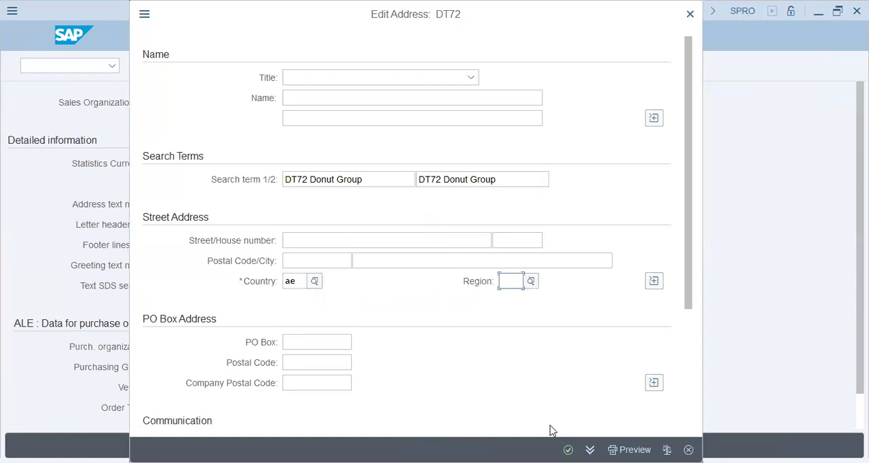
key("Return")
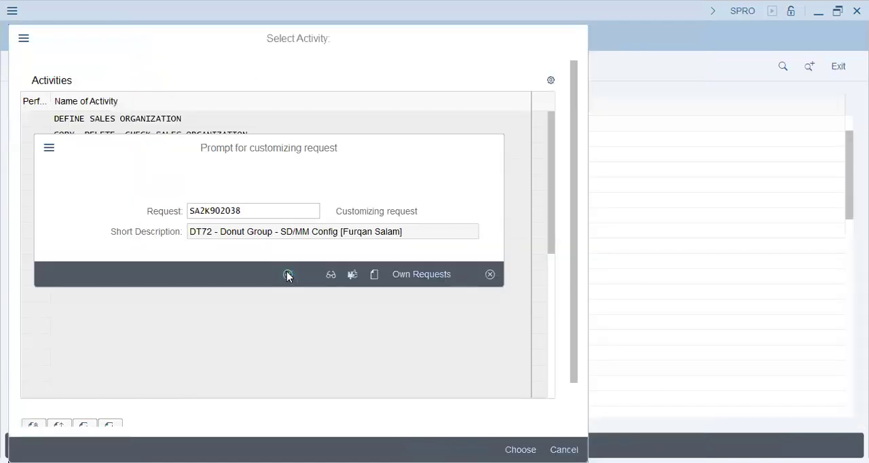
Step: Assign the sales organization to the DT72 - Donut Group customizing request and return to the activity selection
left_click(288, 274)
left_click(31, 36)
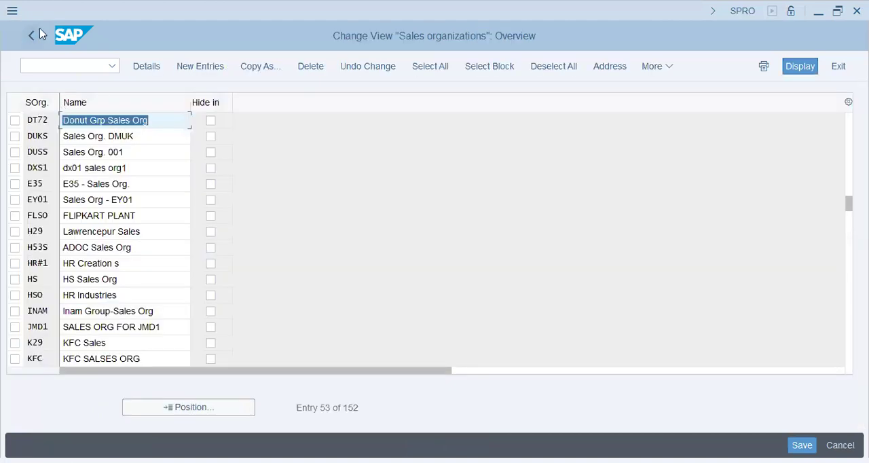
left_click(39, 34)
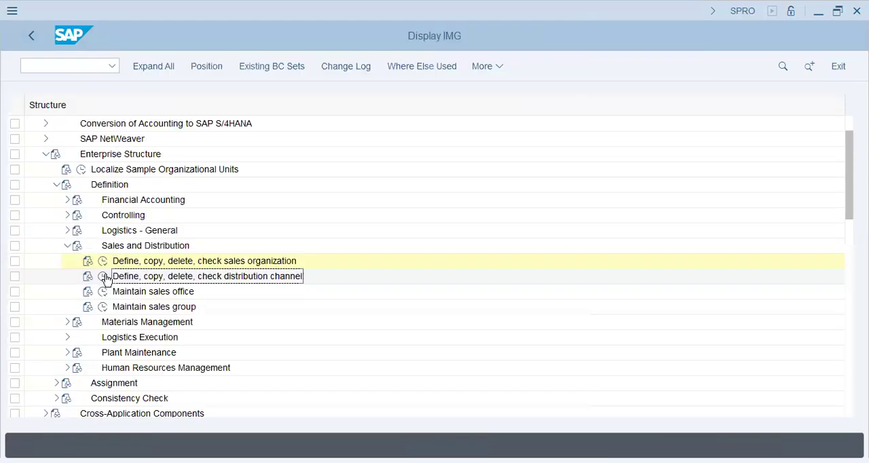
Step: Open the distribution channel definition under Sales and Distribution and add a new channel DB named "Donut Bread"
left_click(104, 276)
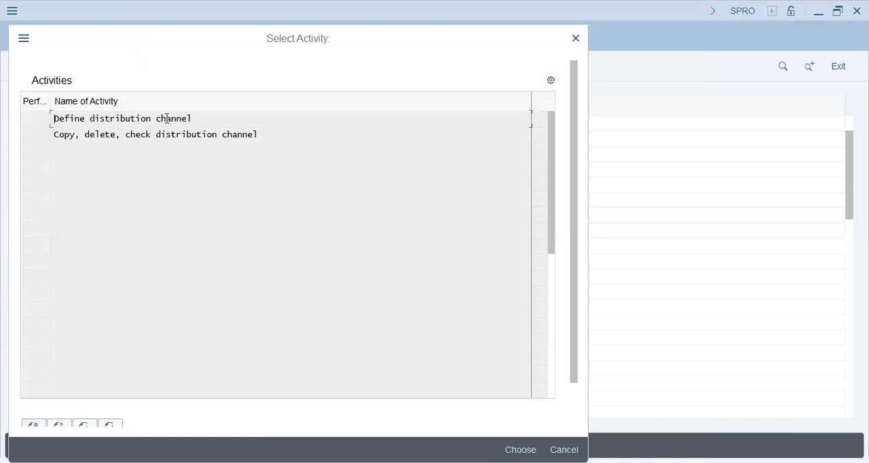
double_click(167, 118)
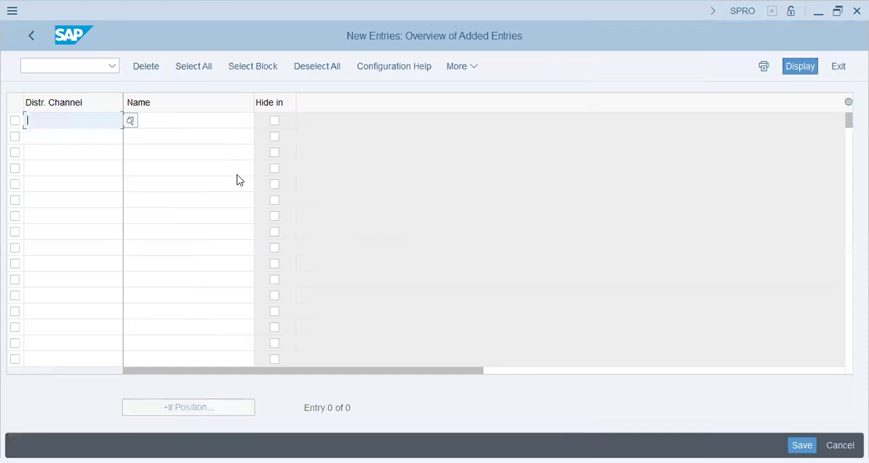
type("DB")
key("Return")
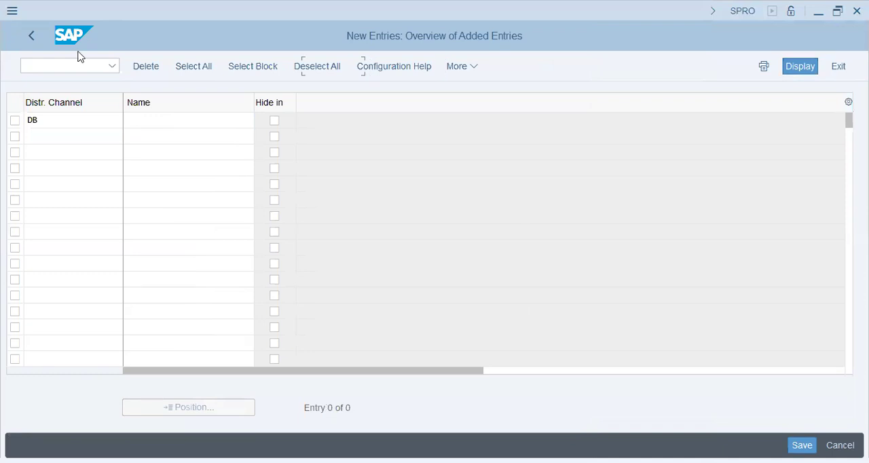
left_click(163, 124)
type("Donut Br")
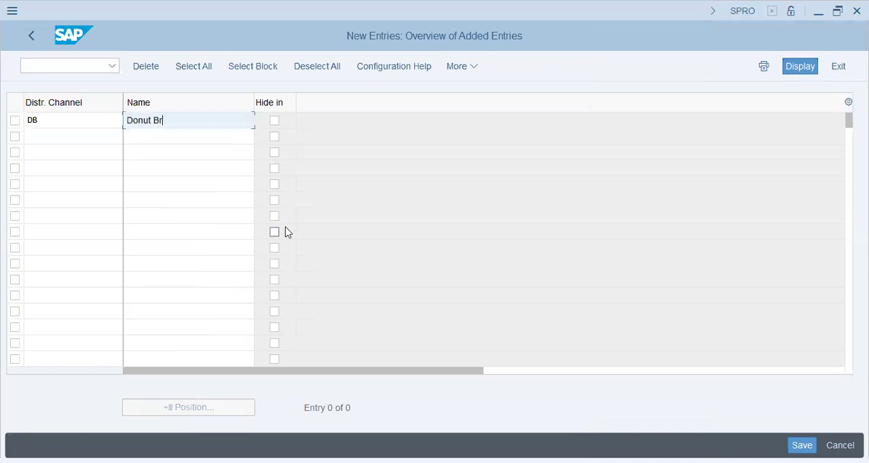
type("ead")
key("Tab")
key("Tab")
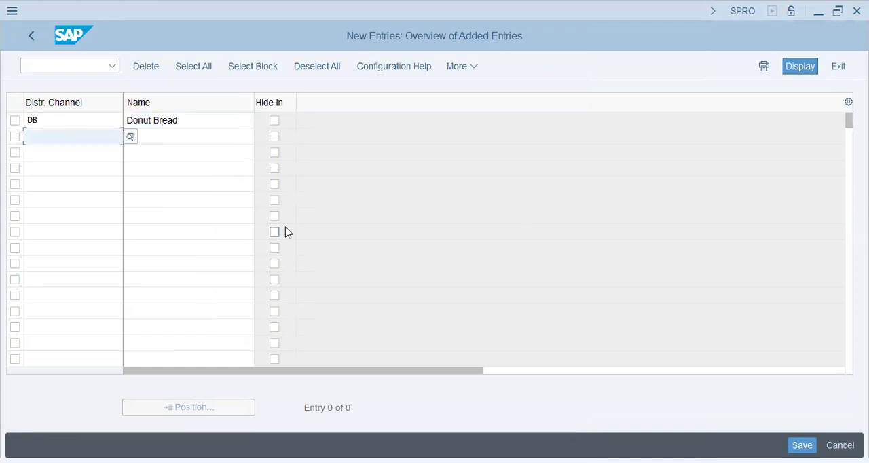
Step: Add a second distribution channel with code DD and name "Donuts"
type("DD")
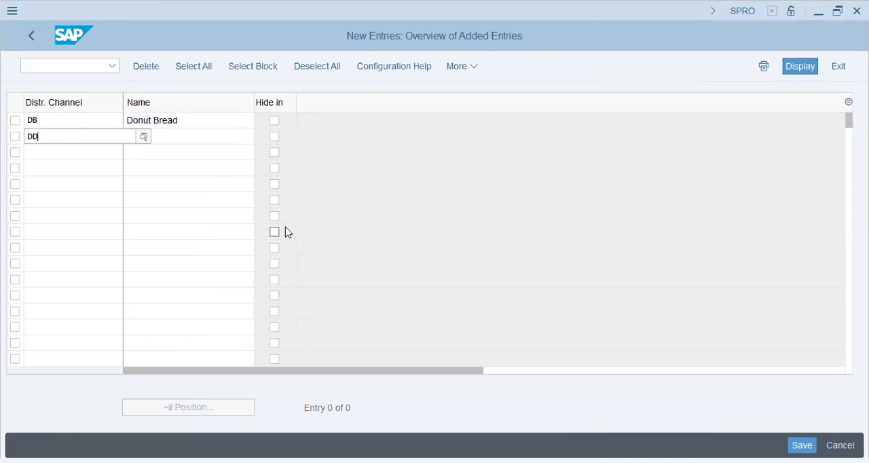
key("Tab")
type("Donuts")
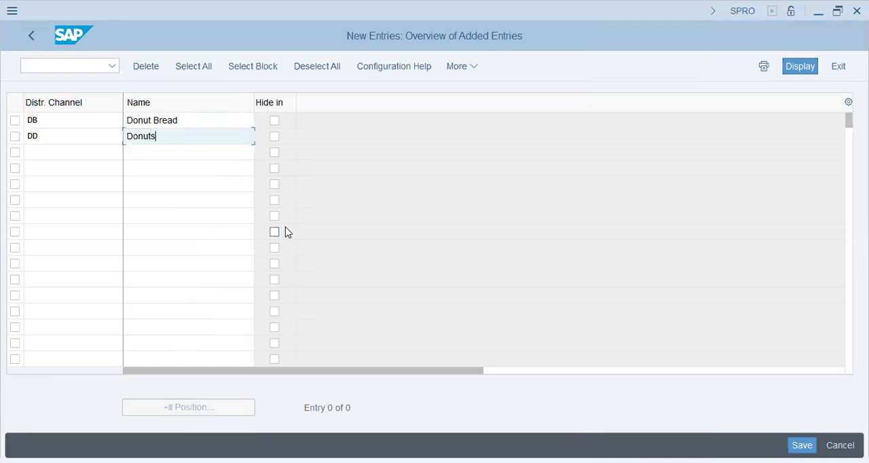
key("Tab")
key("Tab")
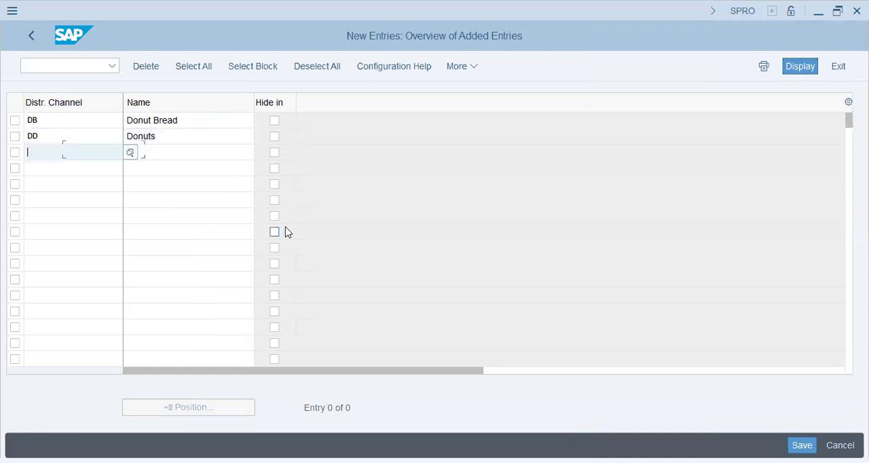
Step: Add a third distribution channel with code DH and name "Donut shakes"
type("DH")
key("Tab")
type("Donut shakes")
key("Return")
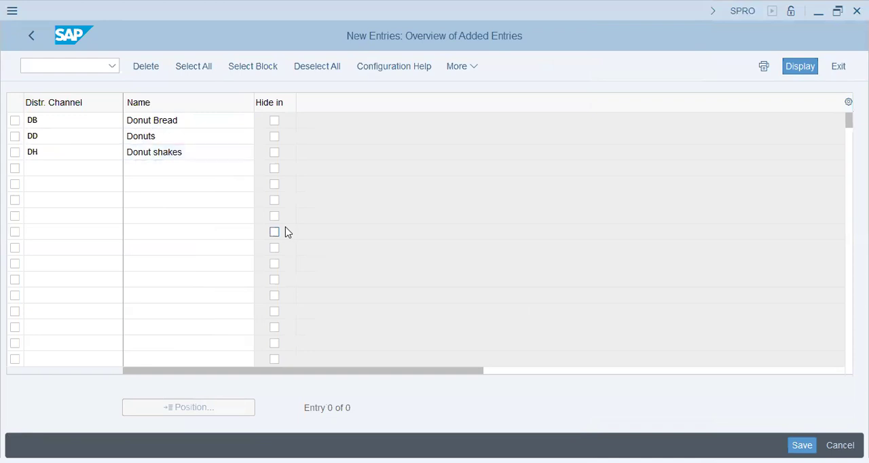
Step: Save the distribution channels under the DT72 - Donut Group customizing request and return to the IMG structure
key("ctrl+s")
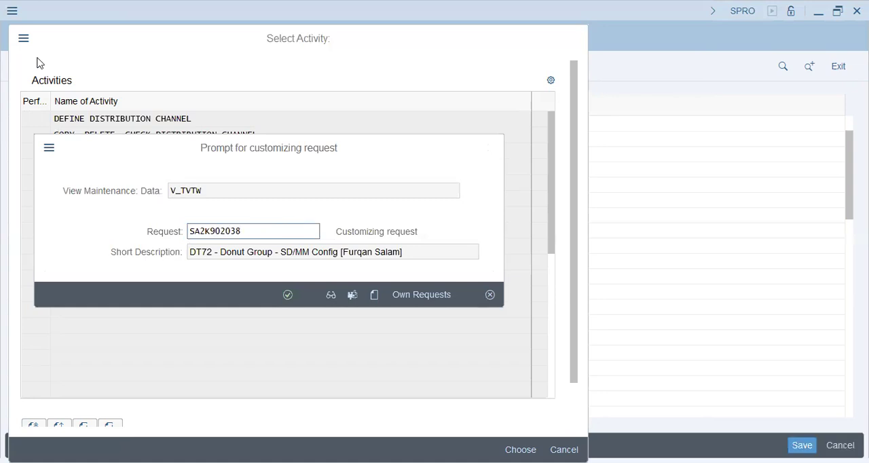
key("Return")
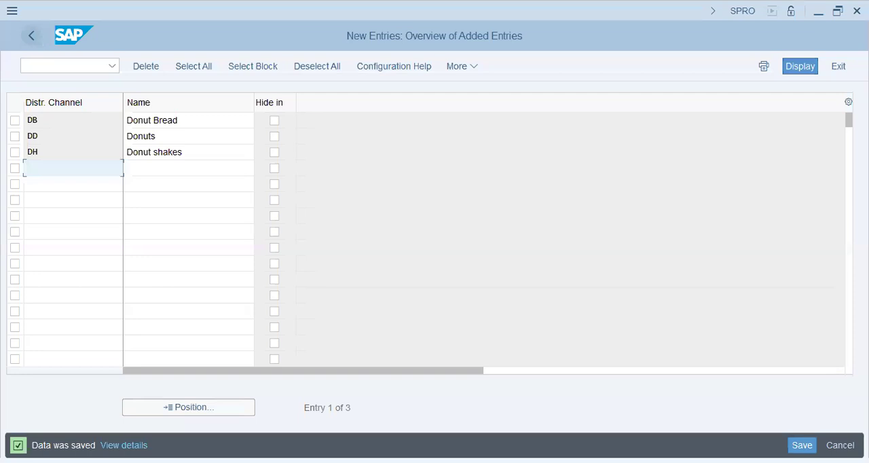
left_click(31, 35)
left_click(565, 445)
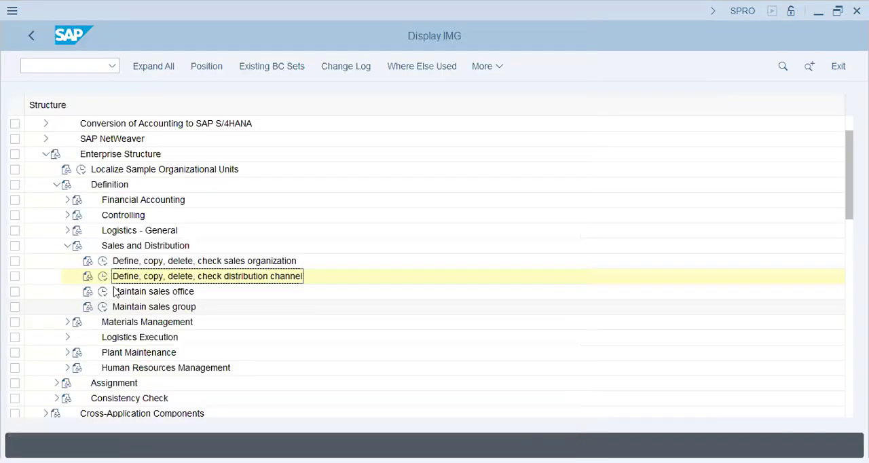
Step: Open the sales office maintenance under Sales and Distribution and add a new office DD described as "Donut Dubai"
left_click(103, 292)
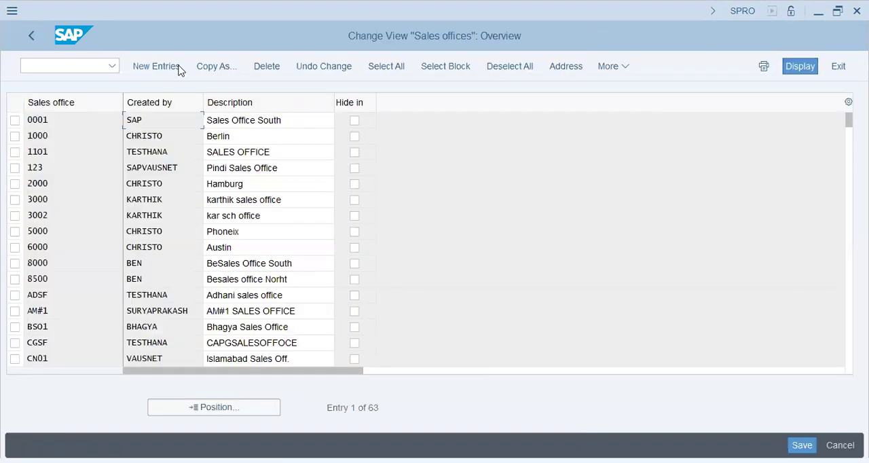
left_click(178, 68)
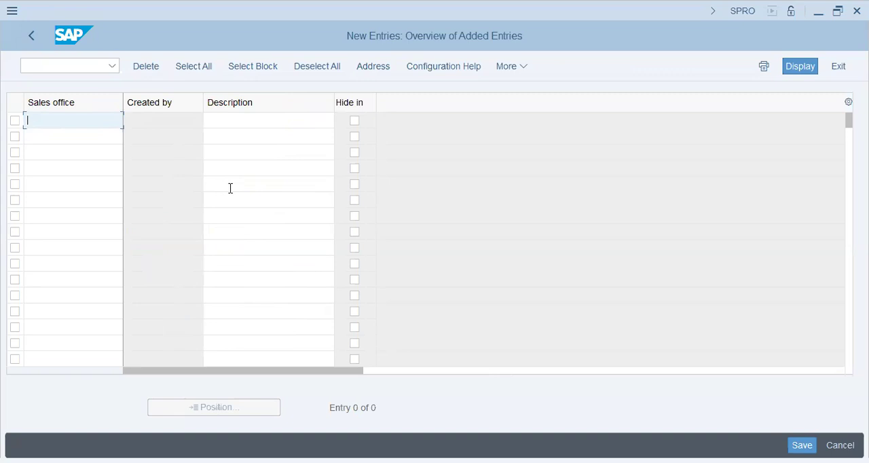
type("Do")
key("BackSpace")
type("D")
key("Tab")
type("Donut Dubai")
key("Tab")
key("Tab")
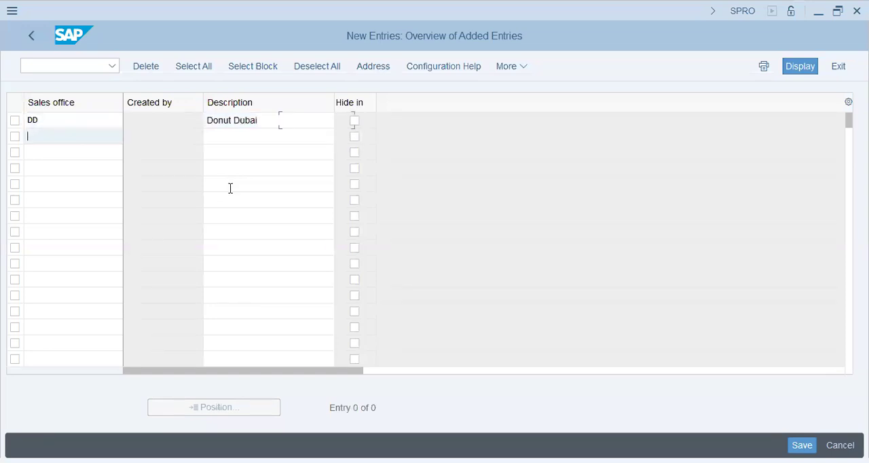
Step: Add a second sales office with code DS and description "Donut Sharjah"
type("DS")
key("Tab")
type("Donut Sharjah")
key("Return")
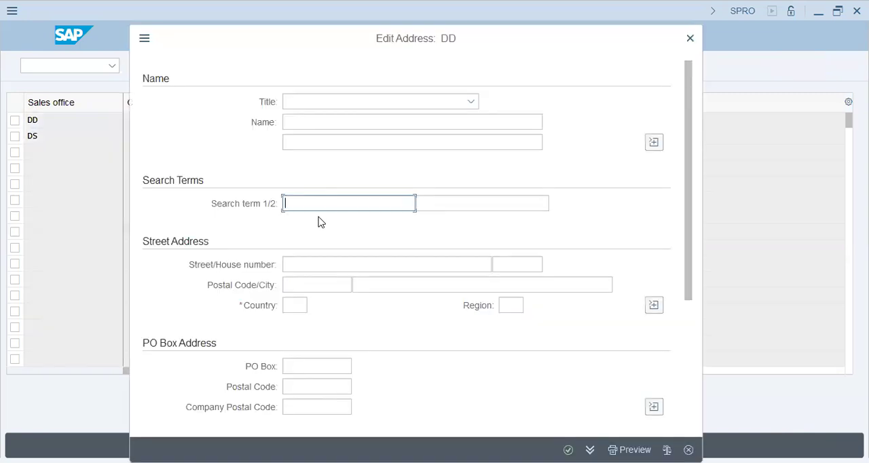
Step: Complete the address of sales office DD with "DT72 Donut Group" as both search terms and country AE
type("DT72 Donut Group")
left_click(462, 202)
type("DT72 Donut Group")
left_click(299, 306)
type("ae")
left_click(375, 286)
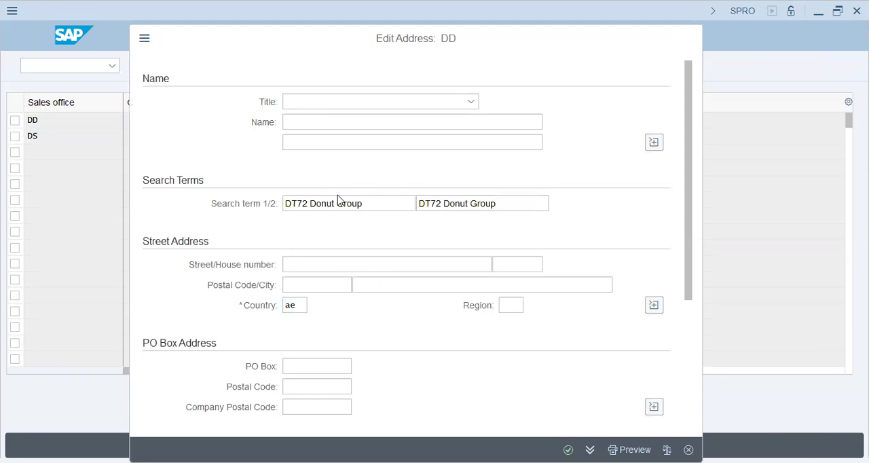
key("Return")
Step: Complete the address of sales office DS with "DT72 Donut Group" as both search terms and country AE, and return to the IMG structure
type("DT72 Donut Group")
left_click(460, 202)
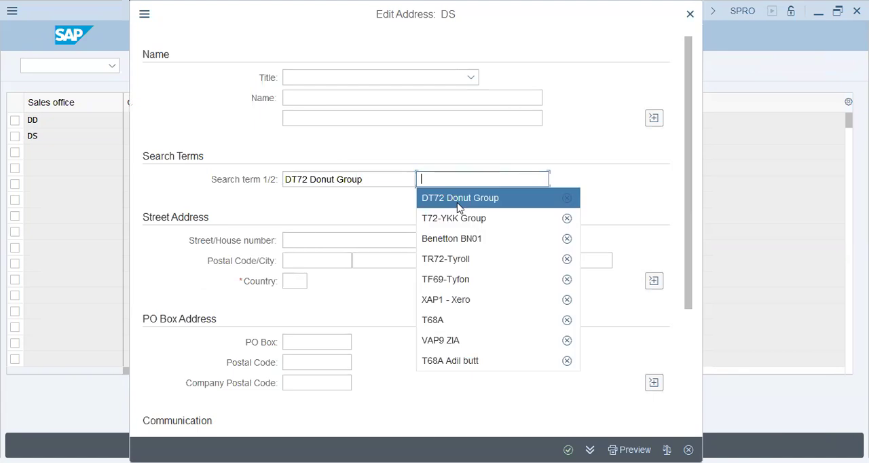
type("DT72 Donut Group")
left_click(297, 281)
type("ae")
left_click(569, 449)
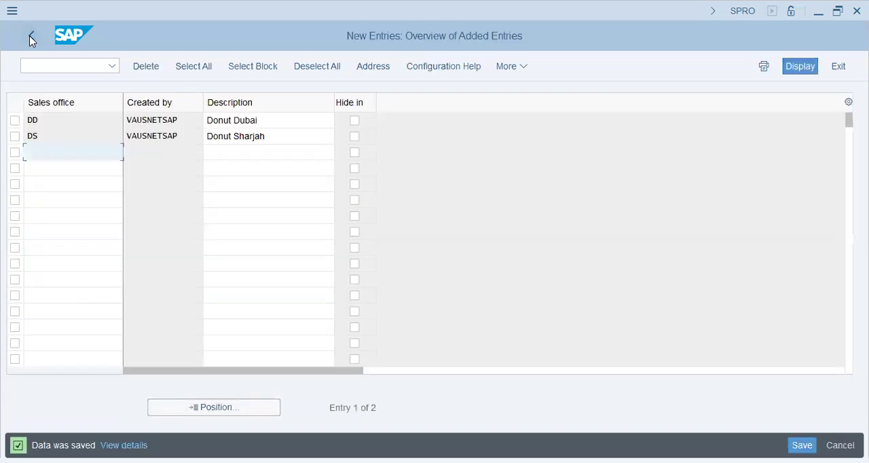
left_click(30, 38)
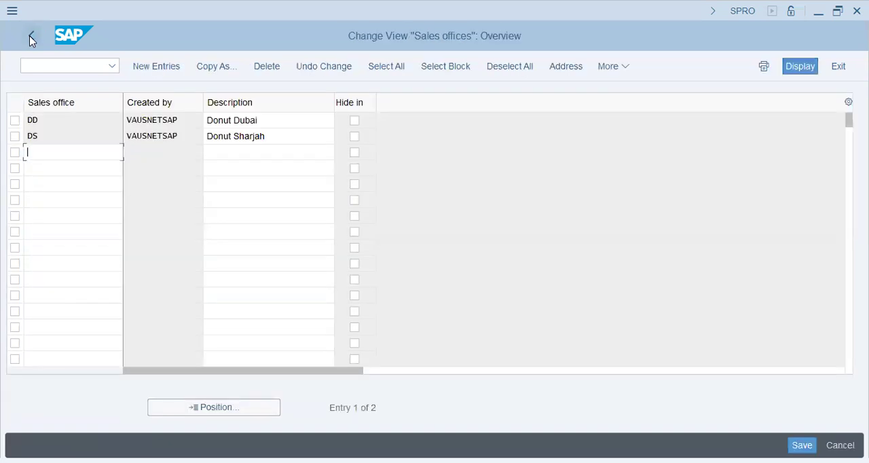
left_click(30, 37)
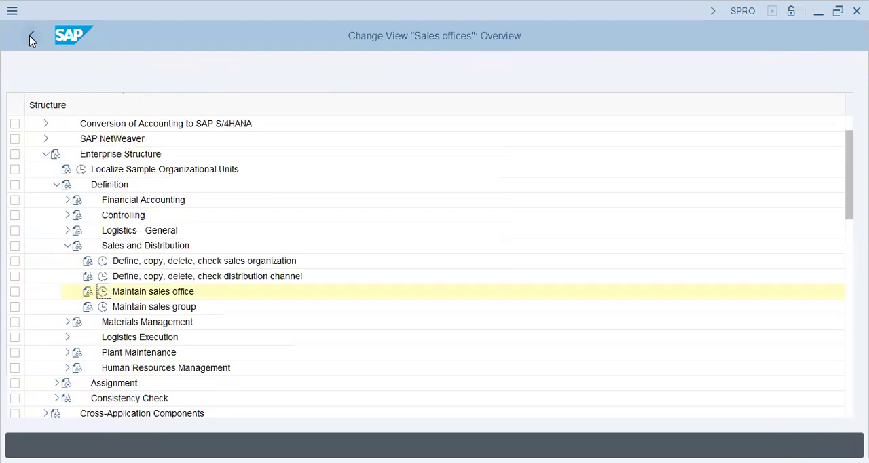
Step: Open the sales group maintenance under Sales and Distribution and add a new group DR described as "Donut Retail"
left_click(102, 309)
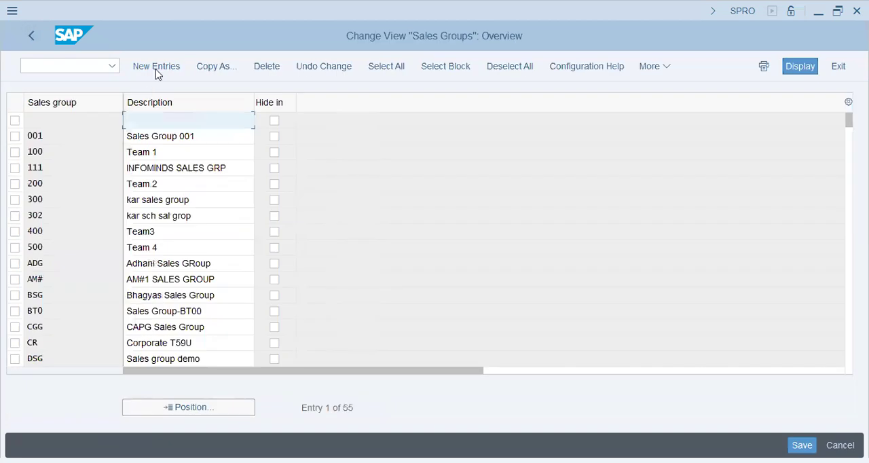
left_click(155, 68)
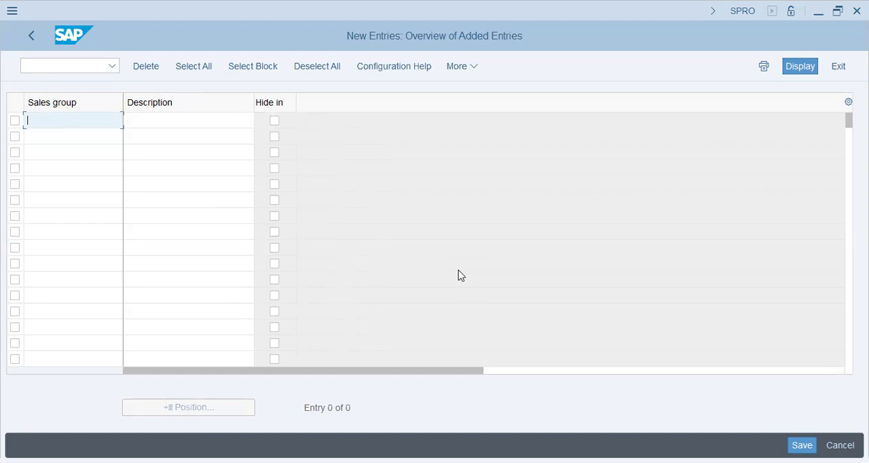
type("DR")
key("Tab")
type("Donut Retail")
key("Tab")
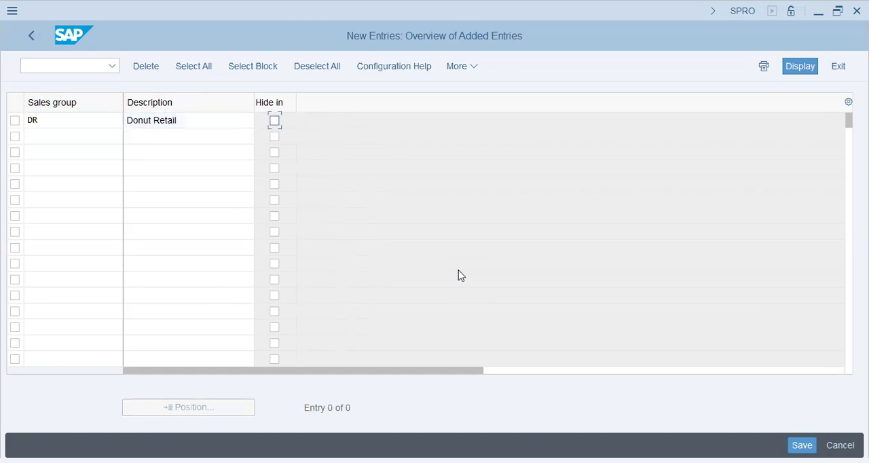
Step: Add a second sales group DC described as "Donut Corp" and save both under the DT72 - Donut Group customizing request
key("Tab")
type("DC")
key("Tab")
type("Donut Corp")
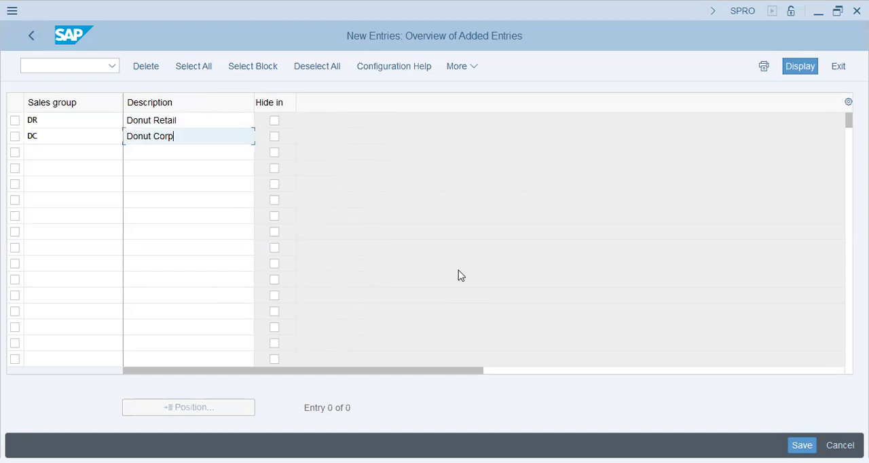
key("Return")
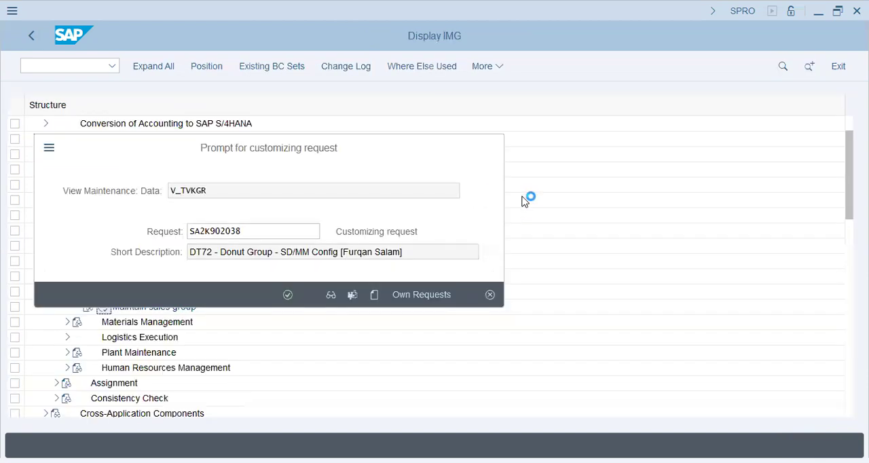
key("Return")
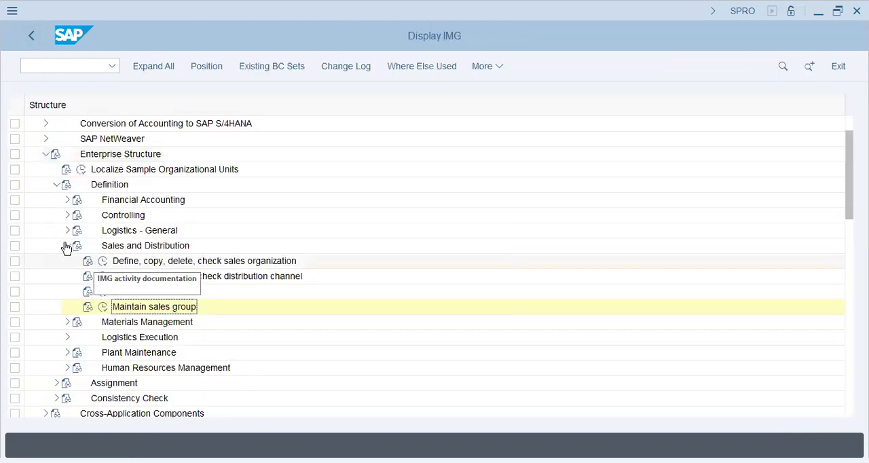
Step: Open the storage location maintenance under Materials Management for plant DT72
left_click(67, 245)
left_click(67, 261)
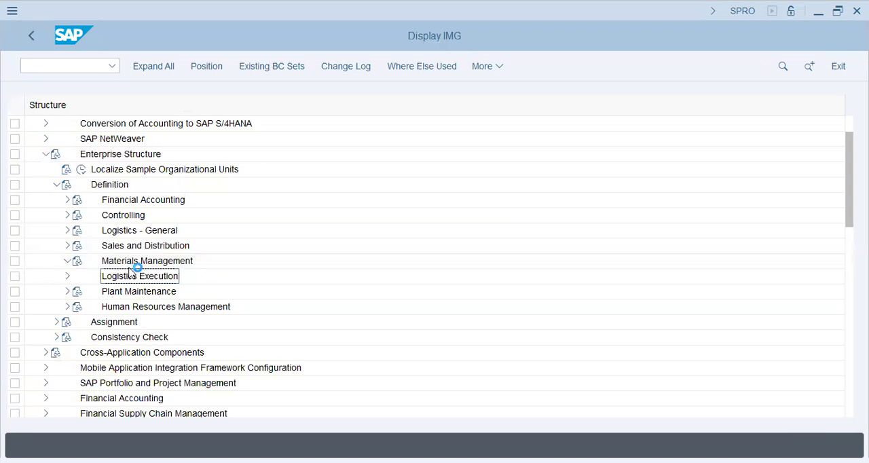
double_click(116, 292)
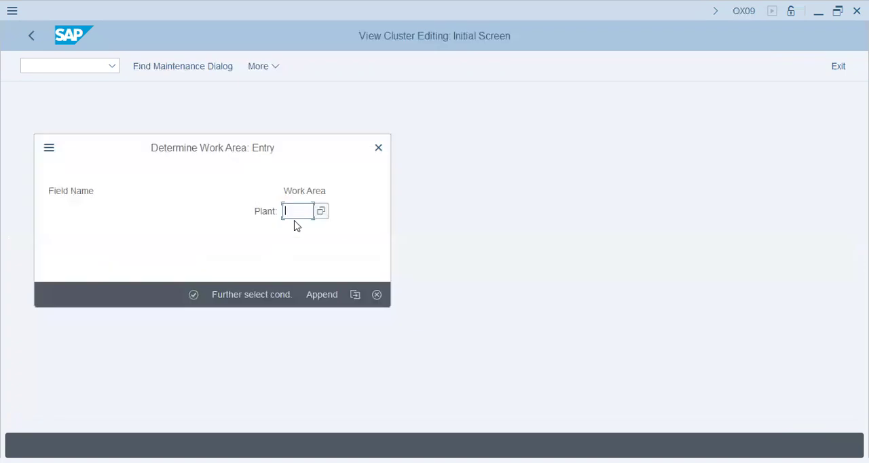
type("dt72")
key("Return")
Step: Add a new storage location SHJ with the description "Donut Sharjah" to plant DT72
left_click(165, 66)
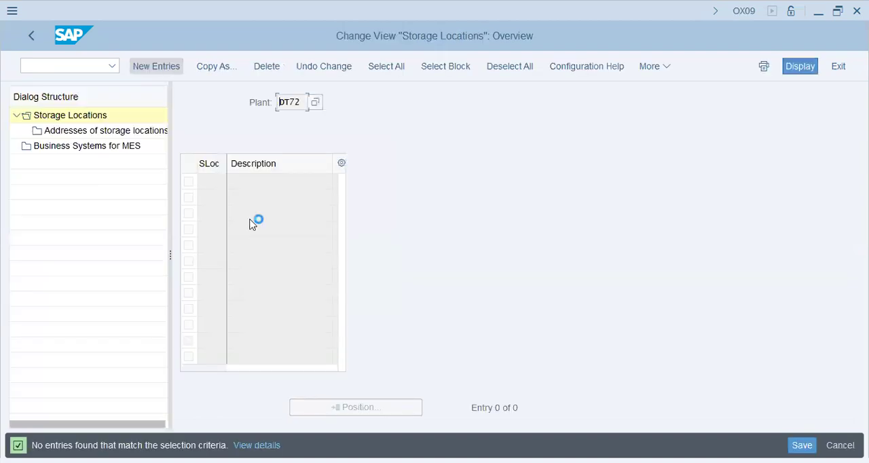
type("shj")
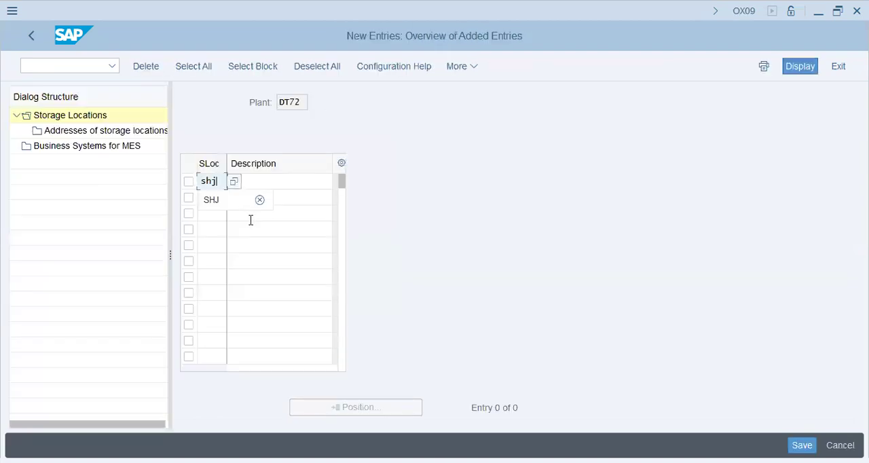
key("Tab")
type("S")
key("BackSpace")
type("Donut Sharjah")
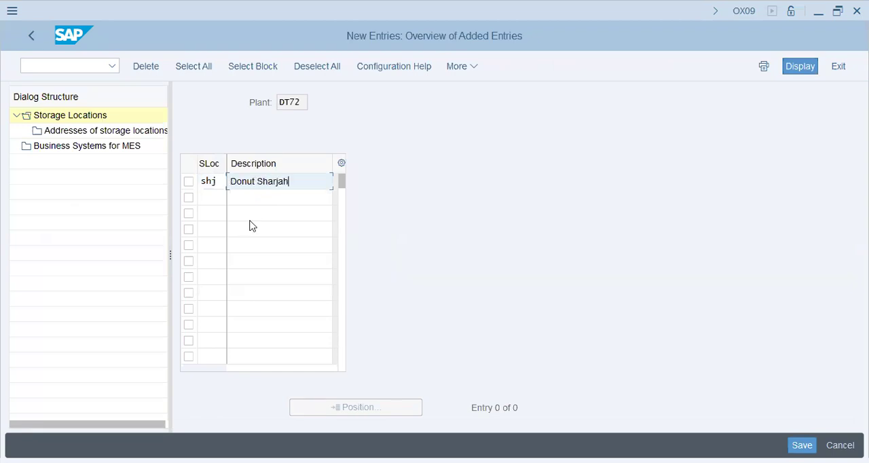
key("Return")
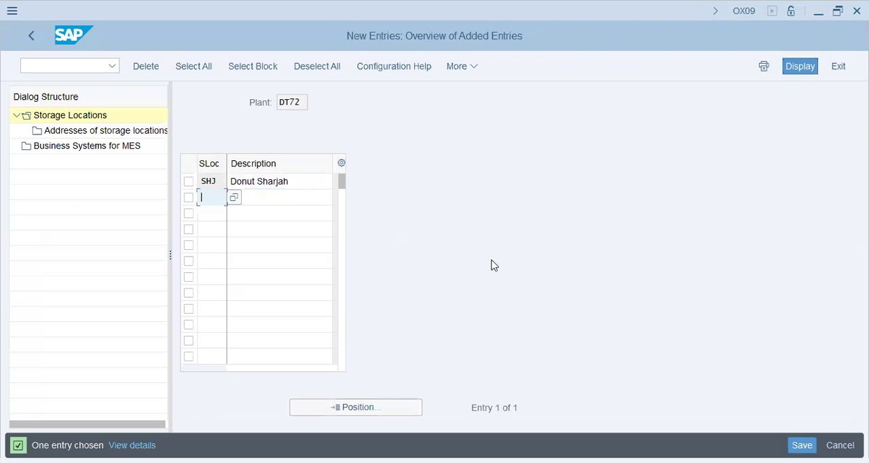
Step: Save the storage location under the DT72 - Donut Group customizing request and return to the IMG structure
key("ctrl+s")
left_click(288, 294)
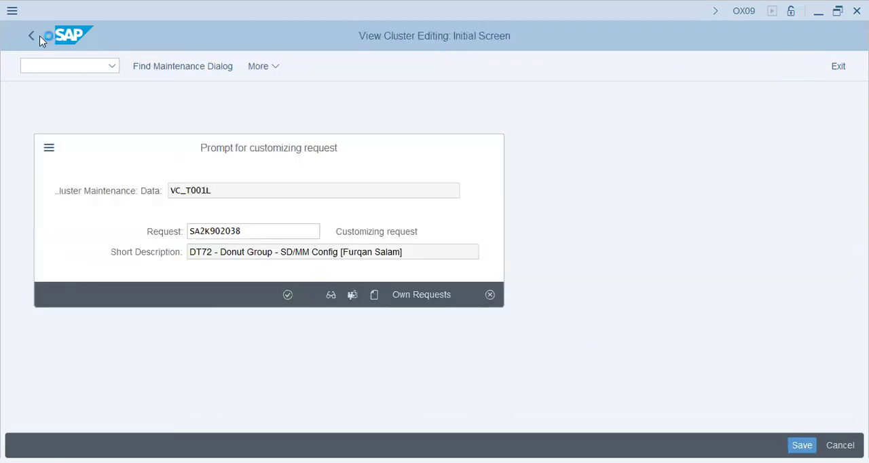
left_click(32, 36)
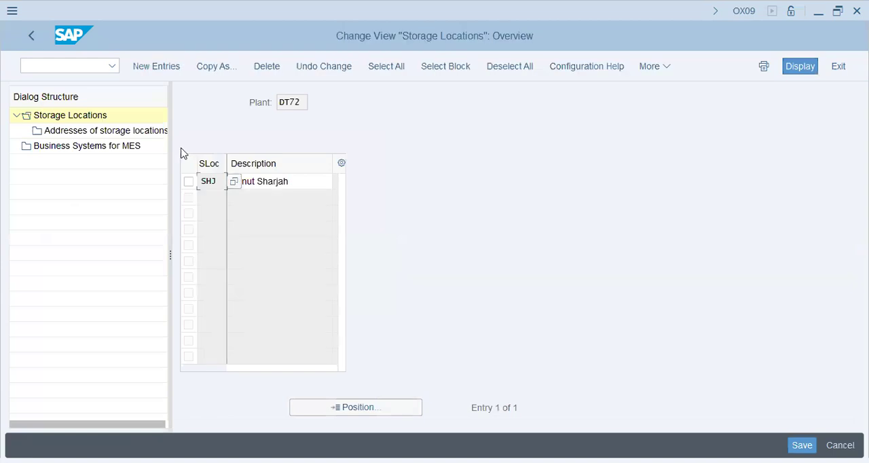
left_click(31, 46)
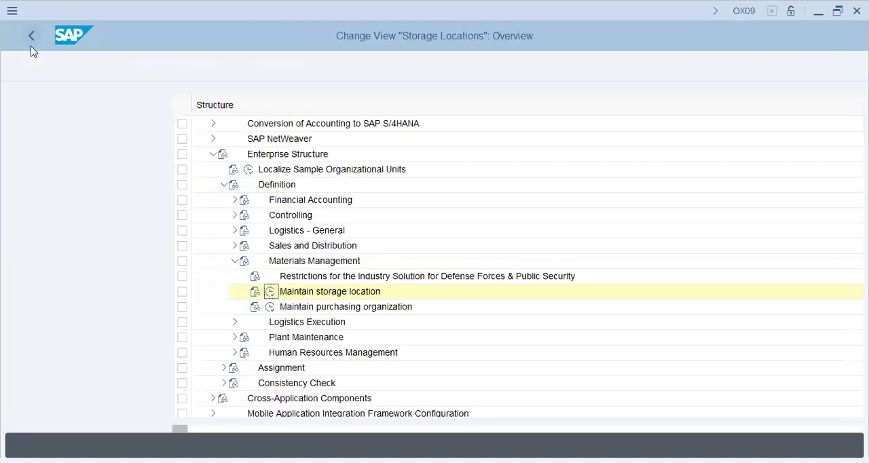
Step: Define a new purchasing organization DT72 described as "Donut Pur.Org" under Materials Management, save it and return to the IMG structure
left_click(101, 307)
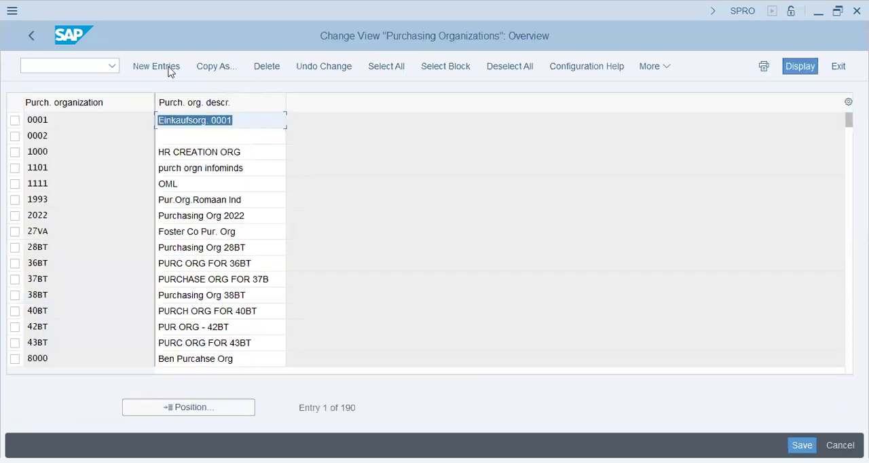
left_click(168, 68)
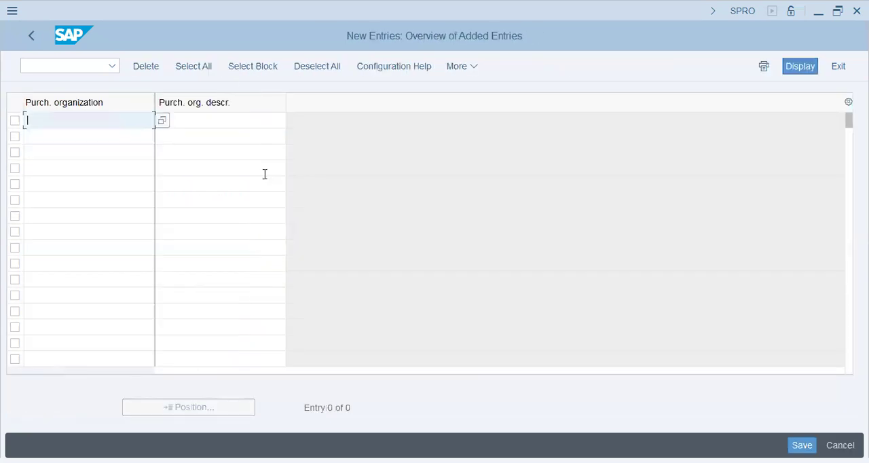
type("DT72")
key("Tab")
type("Donut P")
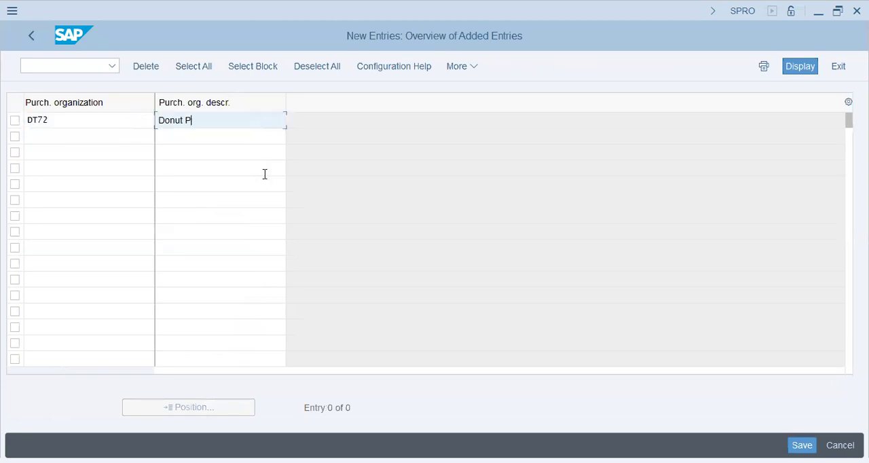
type("ur.Org")
key("Return")
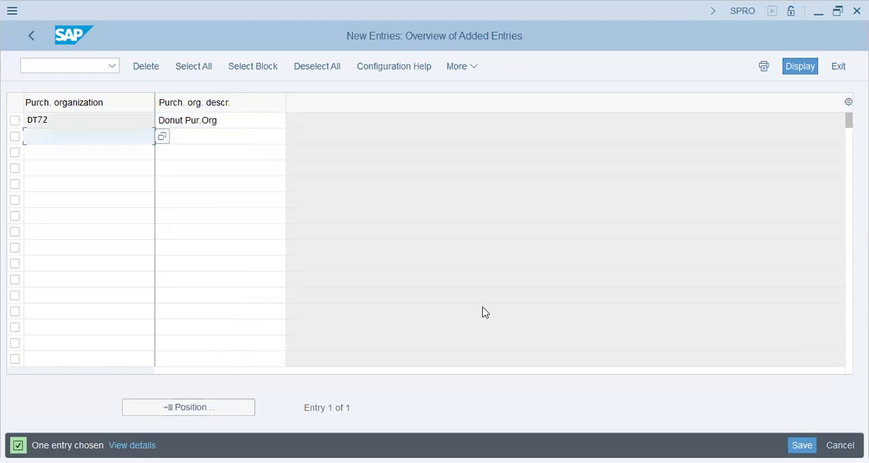
key("ctrl+s")
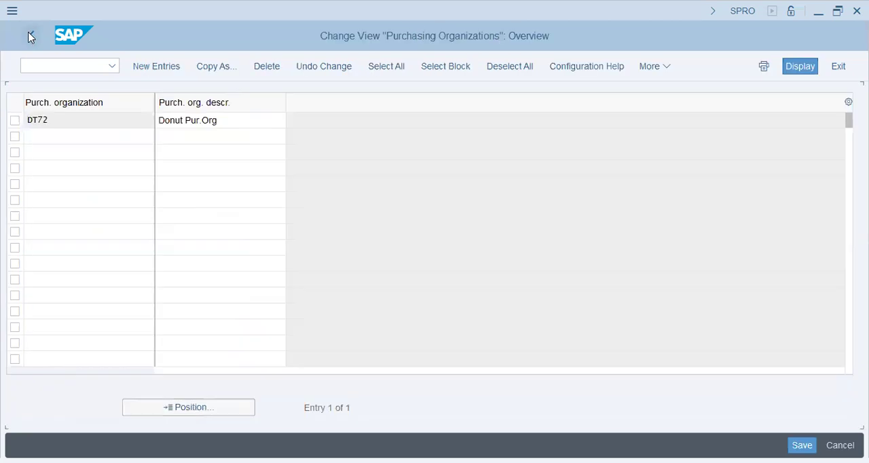
left_click(31, 36)
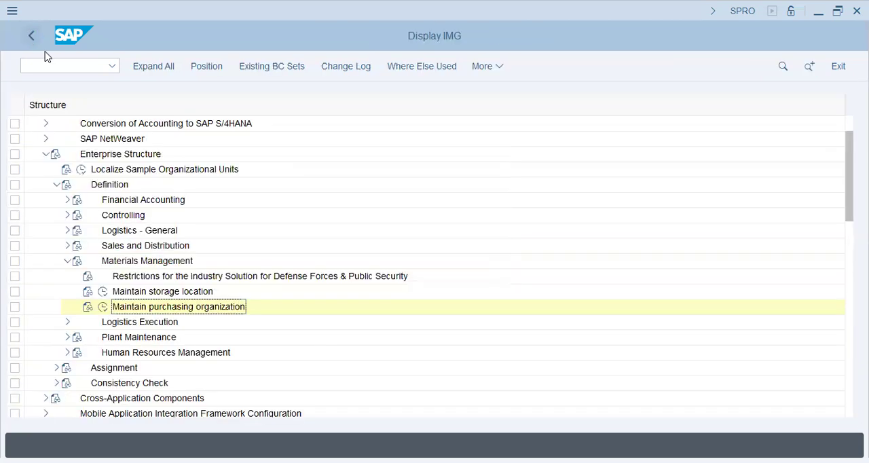
Step: Open the warehouse number definition under Logistics Execution in the enterprise structure definition
left_click(68, 261)
left_click(68, 276)
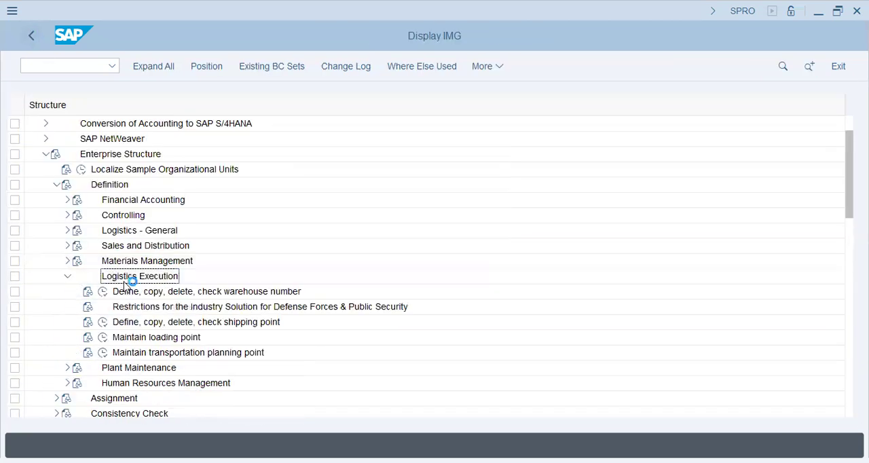
left_click(129, 292)
left_click(102, 293)
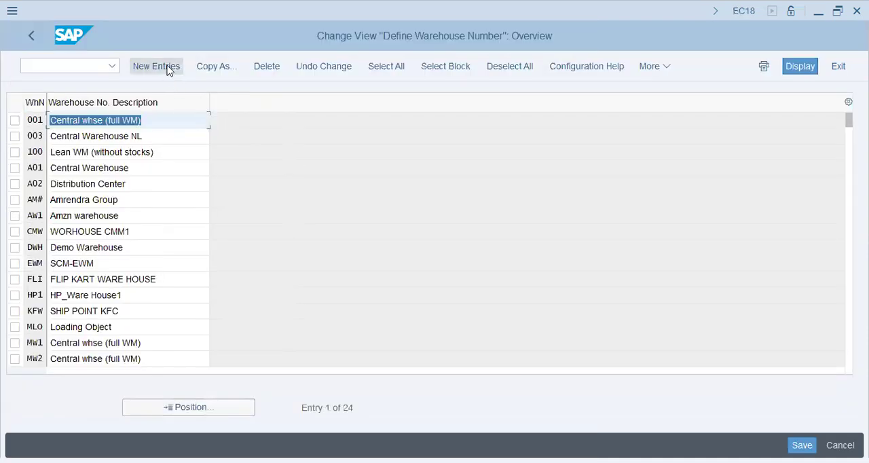
Step: Add a new warehouse number DSJ with the description "Donut Sharjah"
left_click(168, 68)
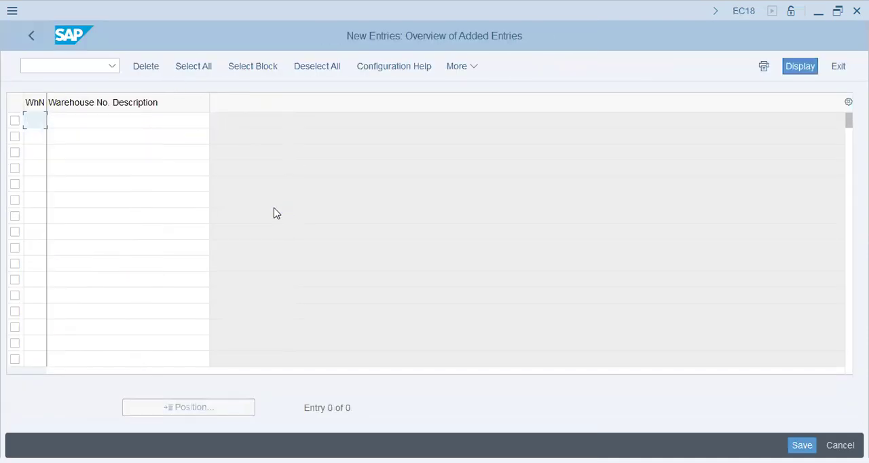
type("DSJ")
key("Tab")
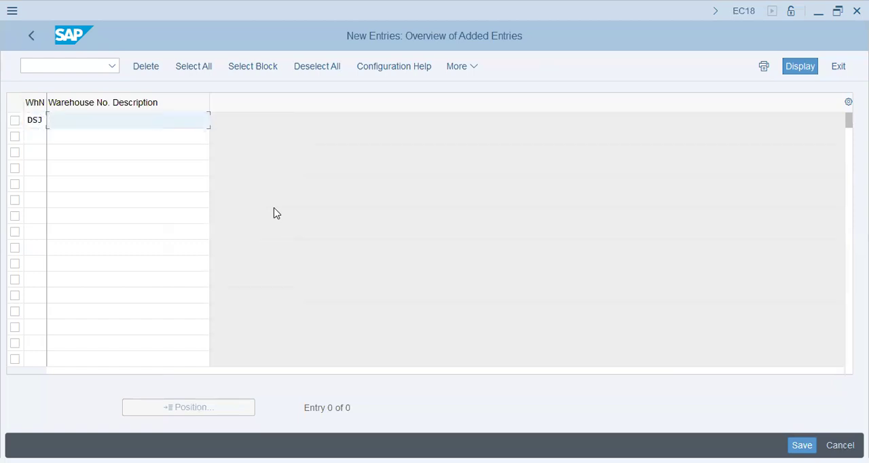
type("Donut Sharjah")
key("Return")
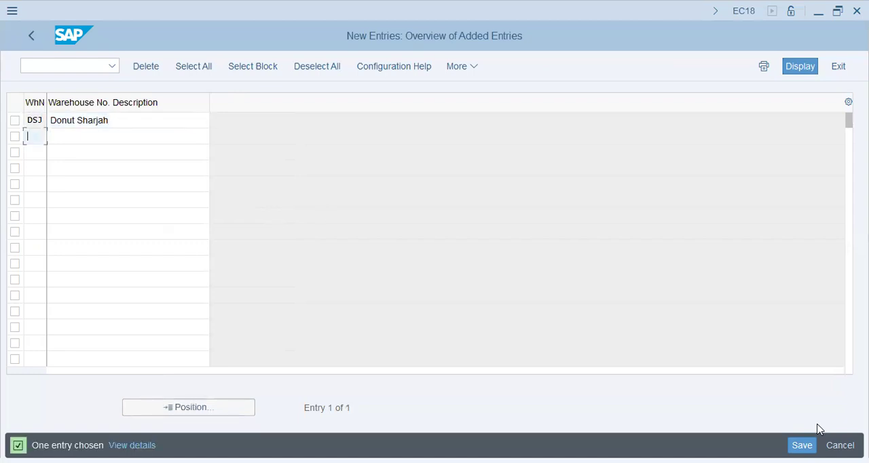
Step: Save the warehouse number under the DT72 - Donut Group customizing request and return to the IMG structure
key("ctrl+s")
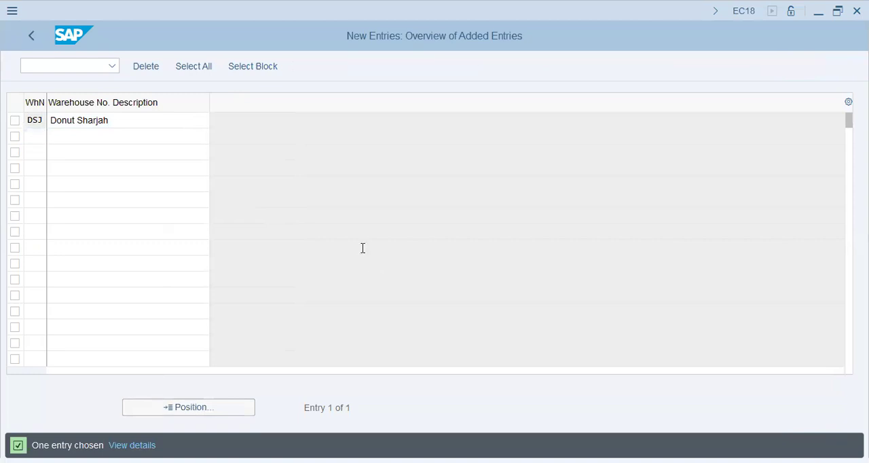
left_click(288, 296)
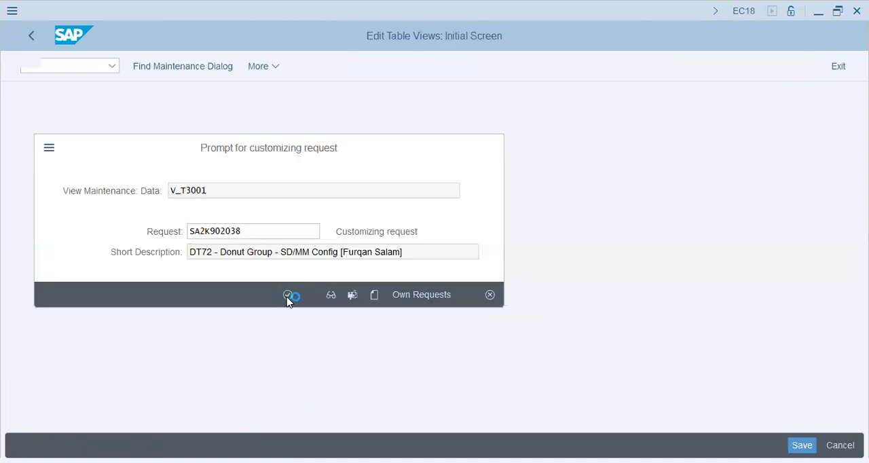
left_click_drag(28, 120, 48, 131)
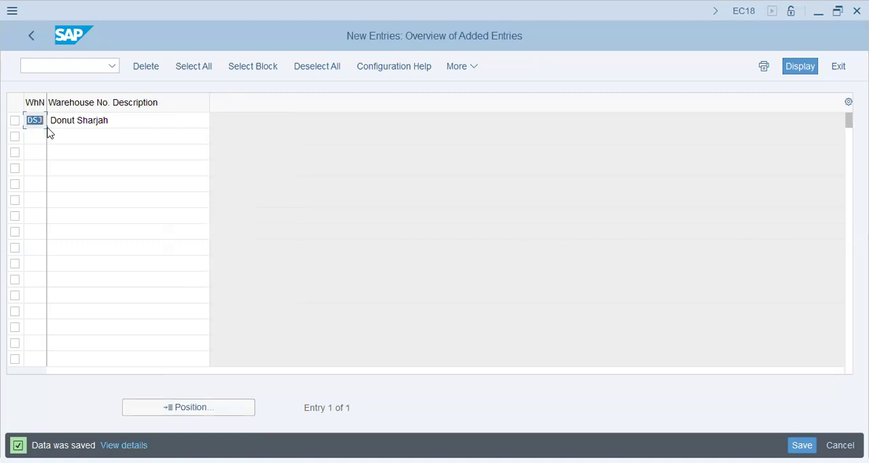
left_click(39, 134)
left_click(32, 39)
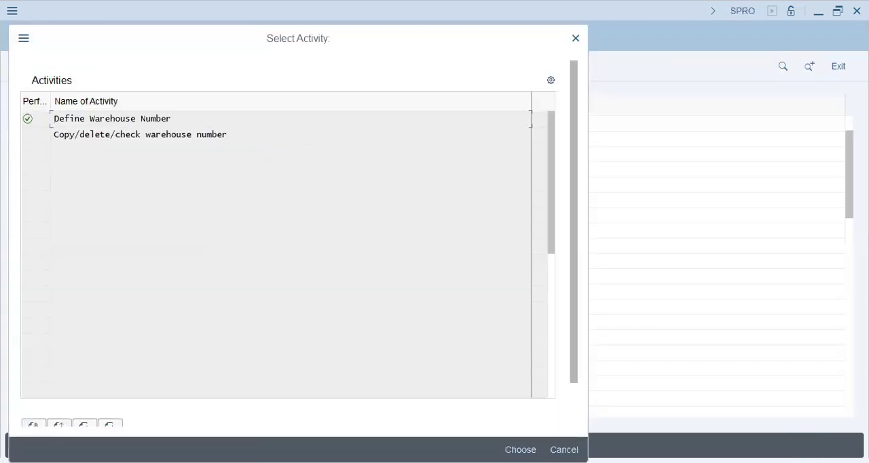
left_click(565, 449)
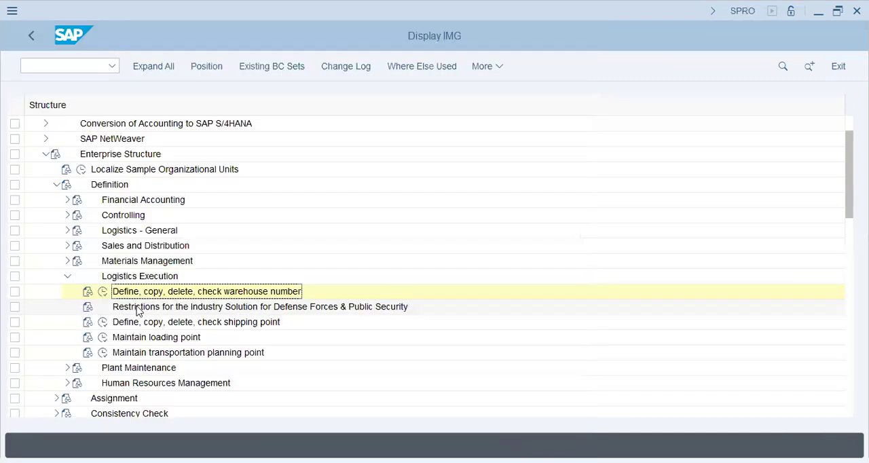
Step: Open the shipping point definition under Logistics Execution
left_click(138, 307)
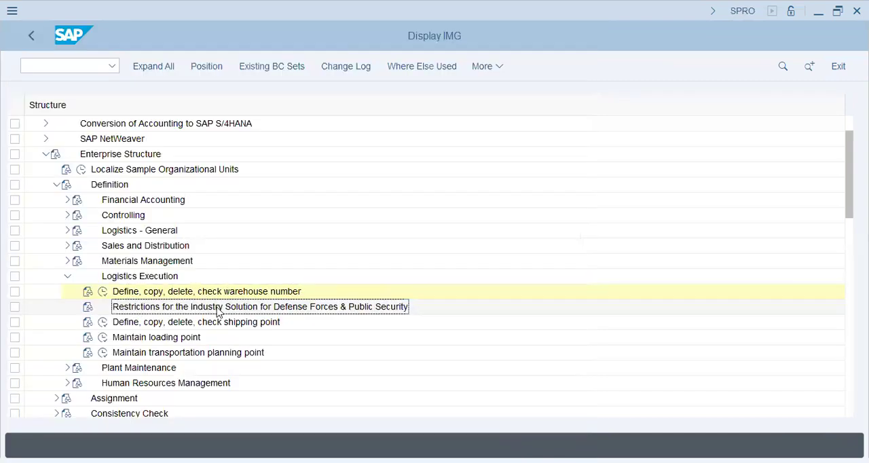
left_click(189, 323)
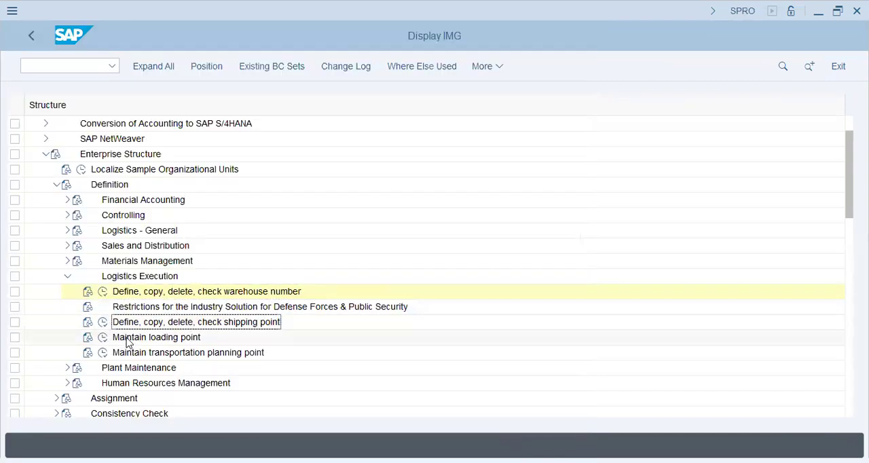
left_click(146, 354)
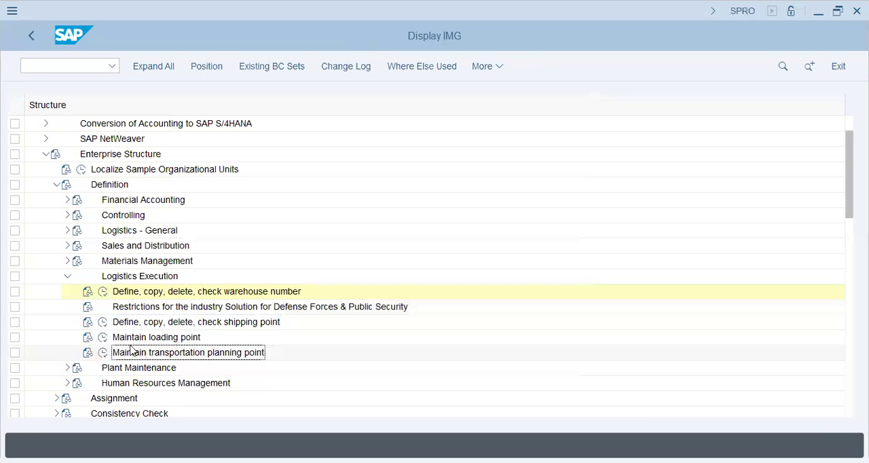
left_click(104, 323)
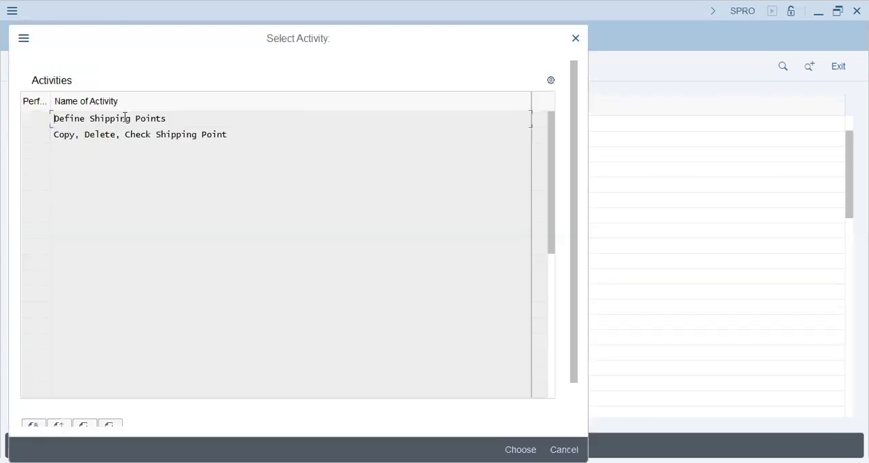
left_click(127, 119)
double_click(151, 119)
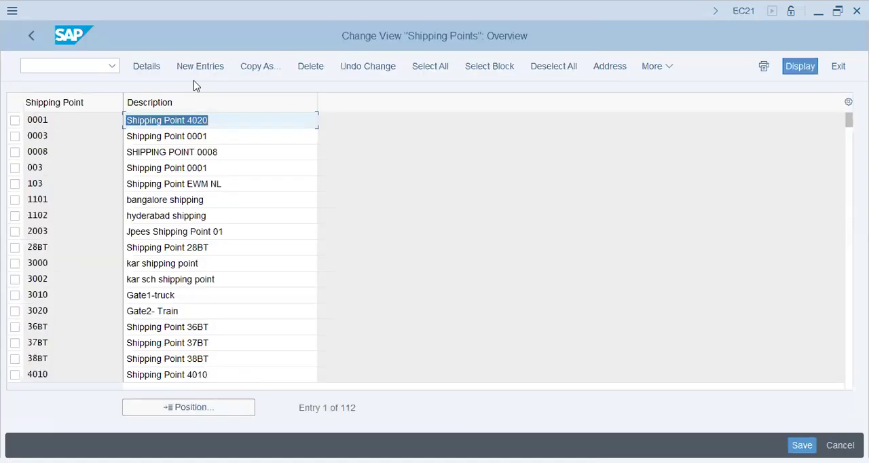
Step: Create a new shipping point entry DSJ with the description "Donut Sharjah"
left_click(202, 66)
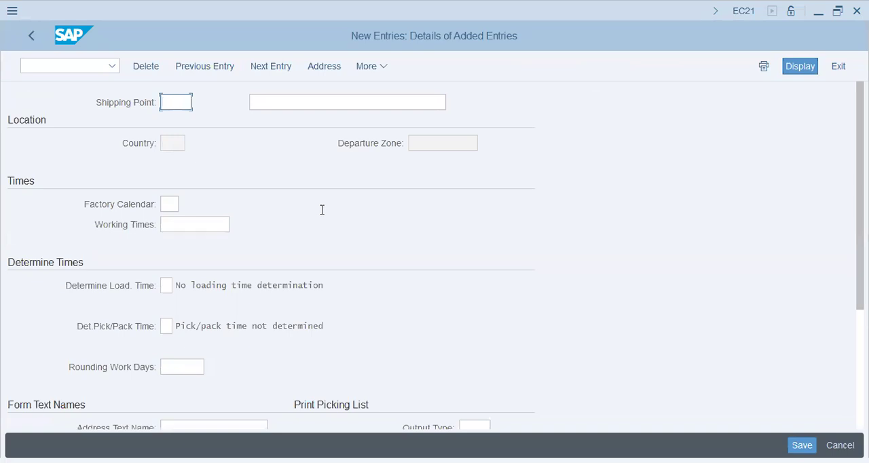
type("DSJ")
key("Tab")
type("Donut Sh")
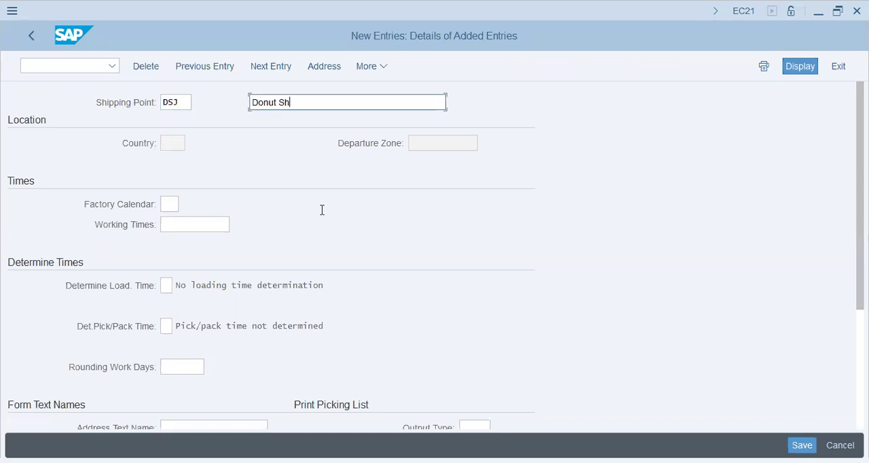
type("arjah")
Step: Set the letter header text of shipping point DSJ to "Donut SHJ Ship P"
scroll(330, 225, "down", 5)
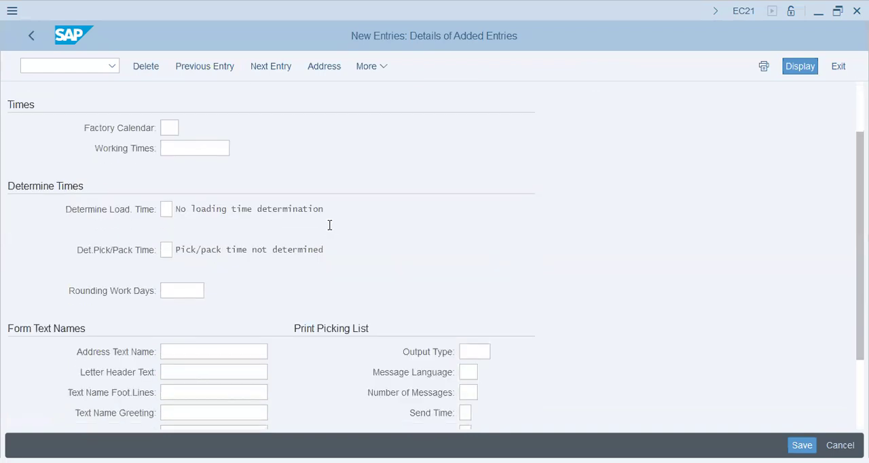
left_click(237, 267)
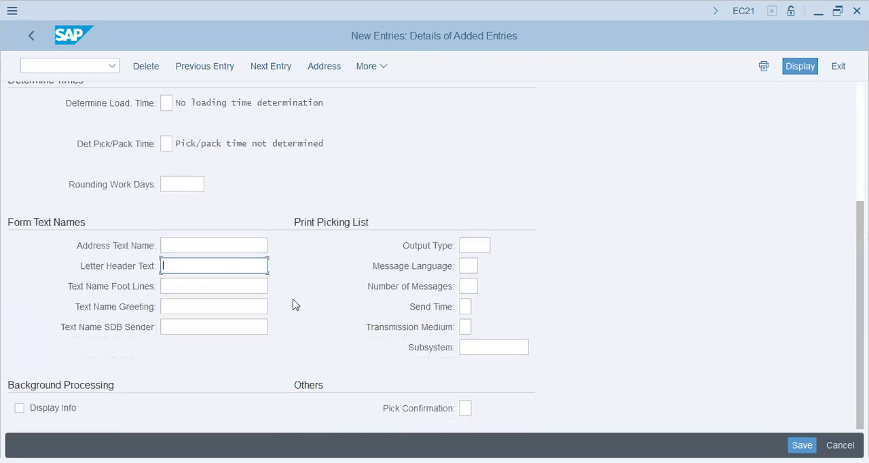
type("Donut SHJ Shipp")
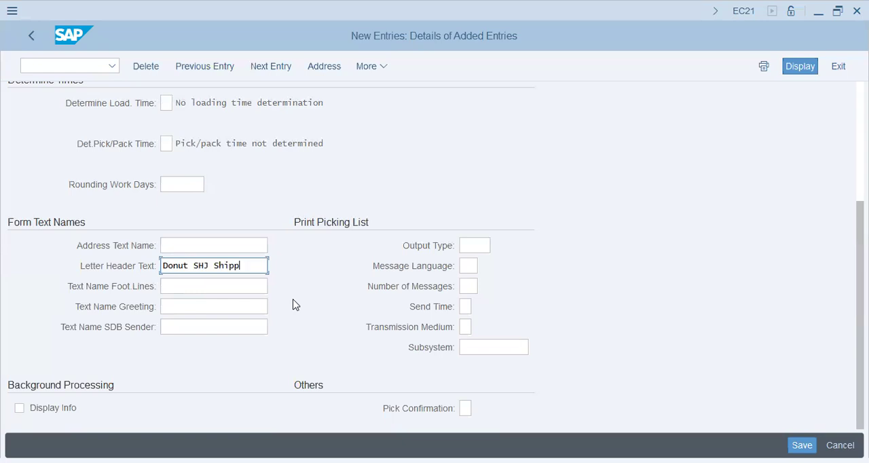
key("BackSpace")
key("BackSpace")
key("BackSpace")
key("BackSpace")
key("BackSpace")
type("shi")
key("BackSpace")
key("BackSpace")
key("BackSpace")
type("Ship P")
key("BackSpace")
key("BackSpace")
type("pi")
key("BackSpace")
key("BackSpace")
type("P")
Step: Fill in the shipping point's address with "DT72 Donut Group" as both search terms and AE as the country
left_click(466, 409)
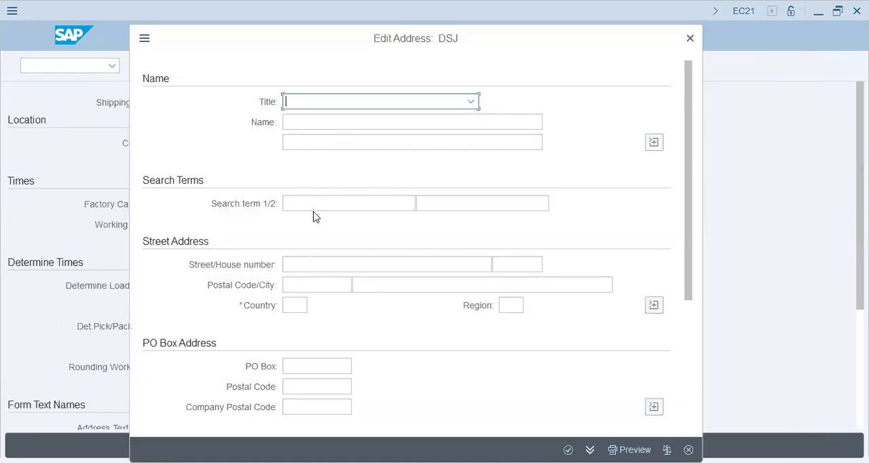
left_click(316, 202)
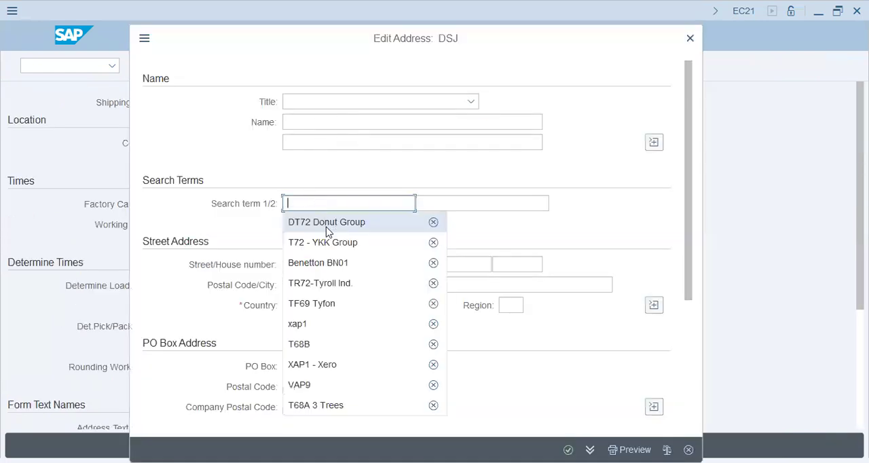
left_click(329, 230)
left_click(473, 207)
left_click(469, 224)
left_click(294, 307)
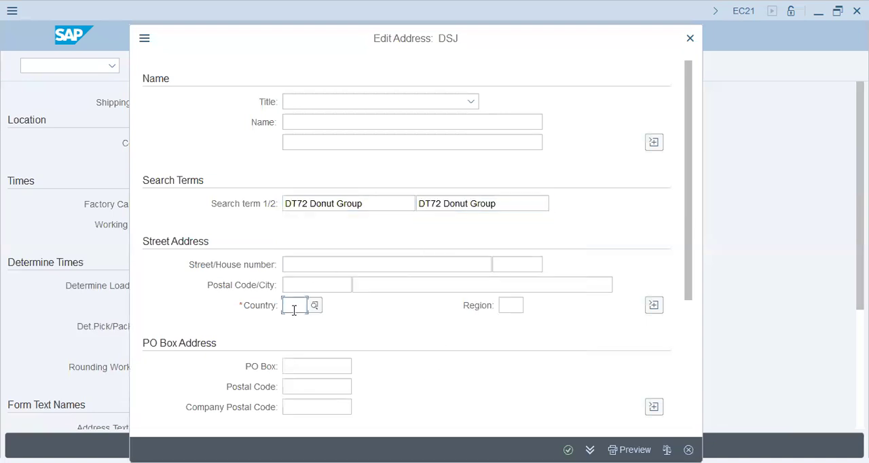
type("ae")
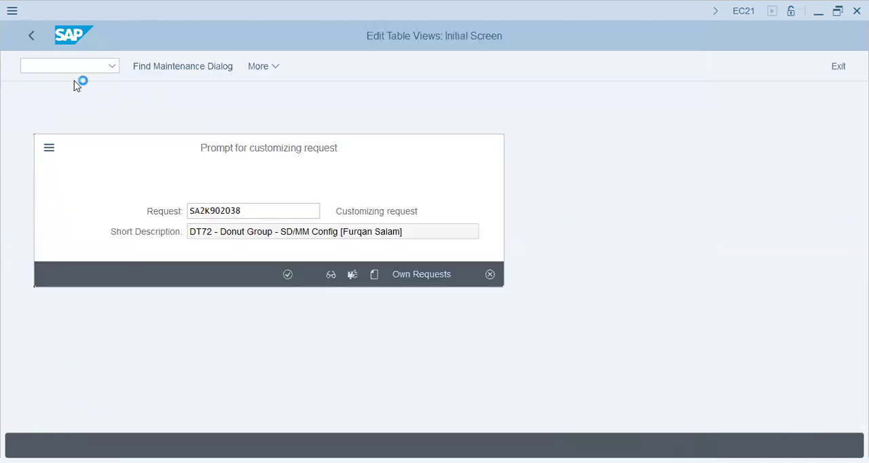
Step: Save the shipping point under the DT72 - Donut Group customizing request and return to the IMG structure
key("Return")
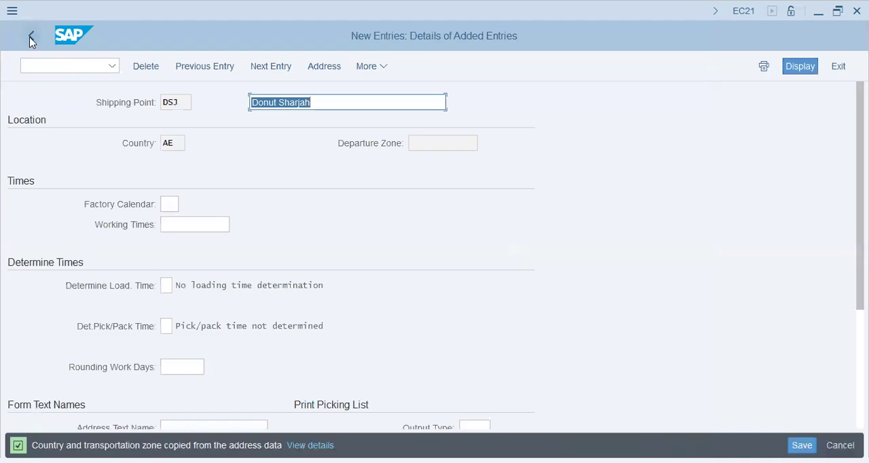
left_click(30, 39)
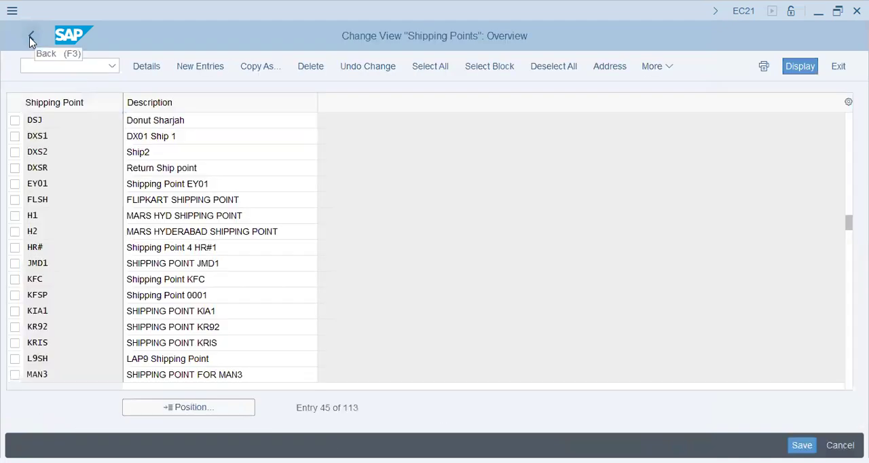
key("F3")
left_click(264, 313)
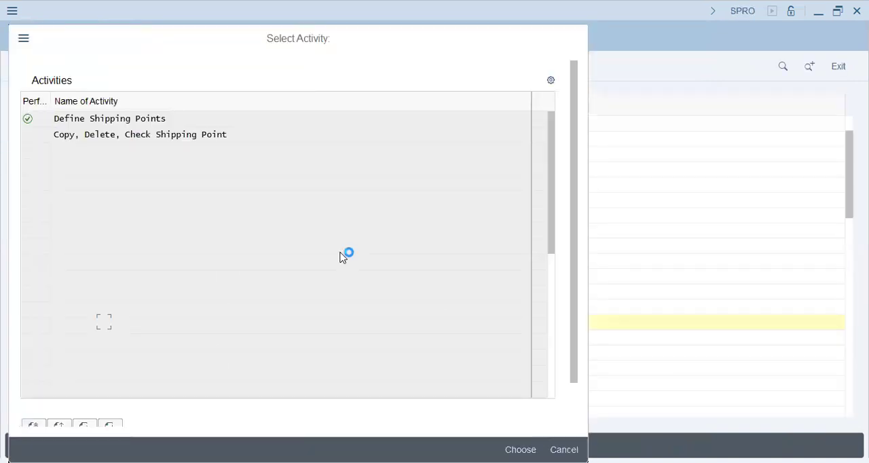
key("Escape")
Step: Open the loading point maintenance under Logistics Execution for shipping point DSJ
left_click(152, 339)
left_click(103, 339)
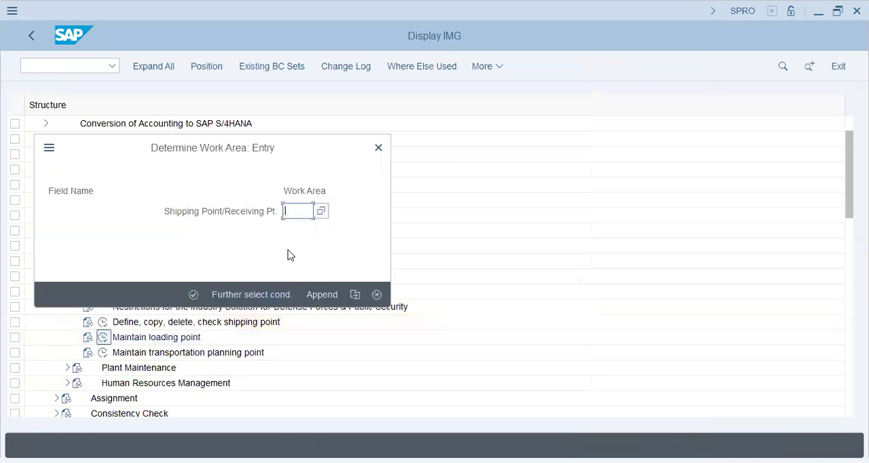
type("dsj")
key("Return")
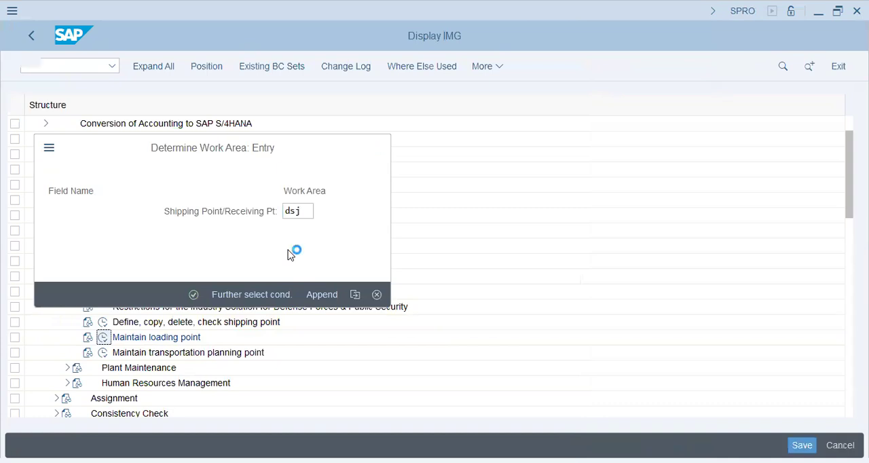
Step: Start a new loading point entry CN for shipping point DSJ
left_click(156, 68)
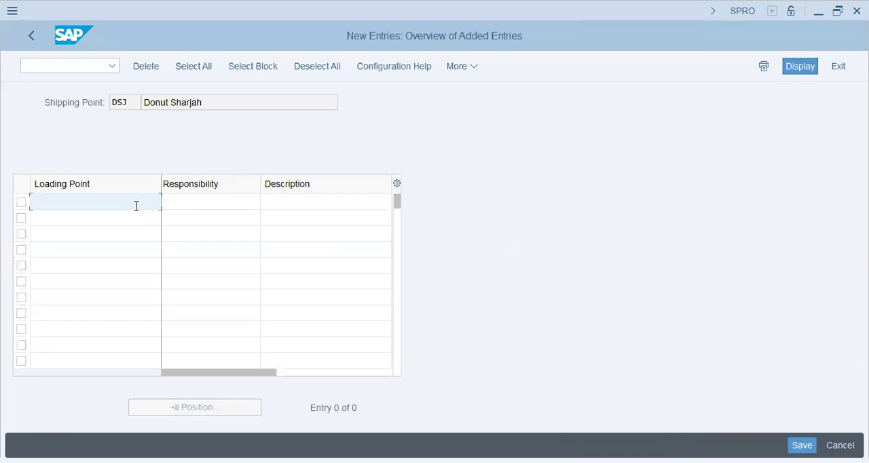
type("CN")
key("BackSpace")
key("BackSpace")
type("DC")
key("BackSpace")
key("BackSpace")
type("CN")
key("Tab")
type("c")
key("BackSpace")
type("Central")
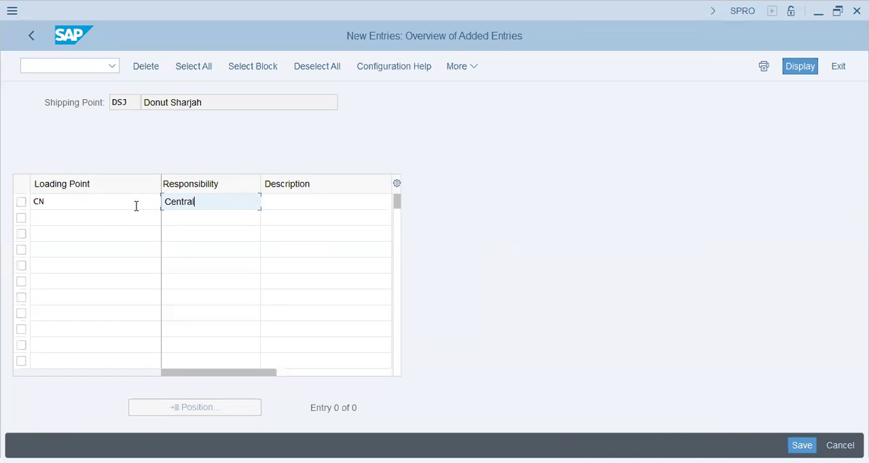
key("Tab")
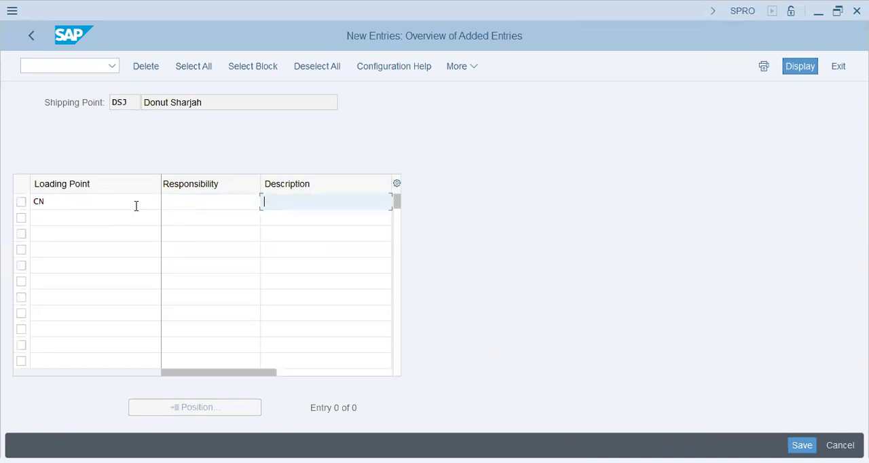
type("Central")
type("Loading Donu")
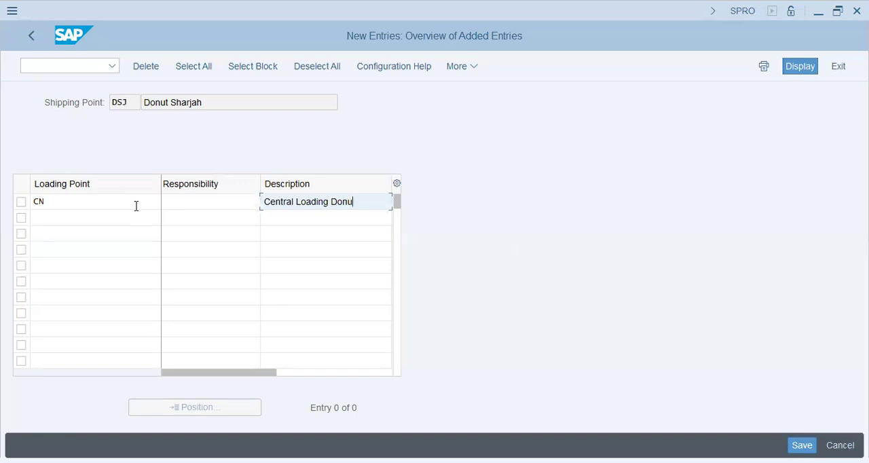
key("BackSpace")
key("BackSpace")
key("BackSpace")
key("BackSpace")
key("BackSpace")
key("BackSpace")
key("BackSpace")
key("BackSpace")
key("BackSpace")
key("BackSpace")
key("BackSpace")
key("BackSpace")
key("BackSpace")
key("BackSpace")
key("BackSpace")
key("BackSpace")
key("BackSpace")
key("BackSpace")
key("BackSpace")
key("BackSpace")
Step: Set the description of loading point CN to "Donut Central Load"
type("Donu")
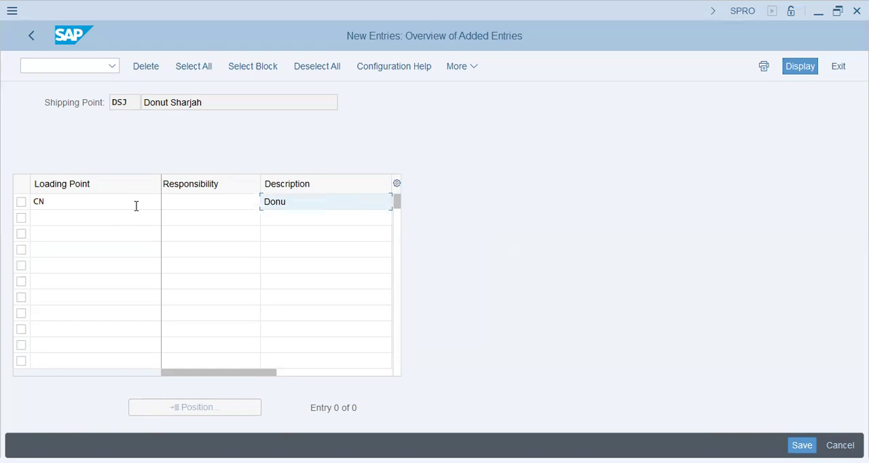
type("t Central Load")
key("Return")
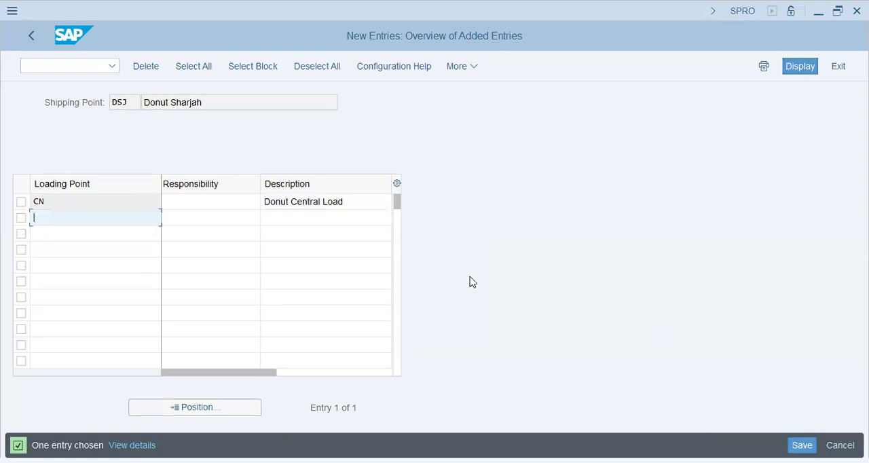
Step: Save the loading point under the DT72 - Donut Group customizing request and return to the IMG structure
key("ctrl+s")
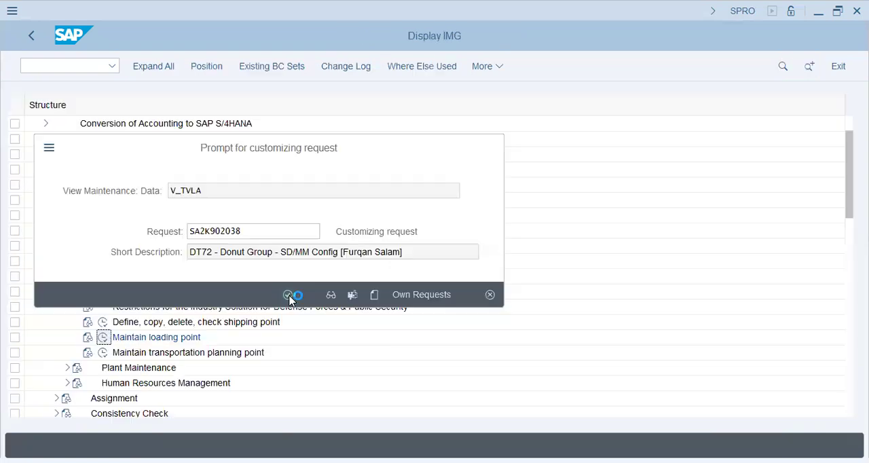
left_click(289, 296)
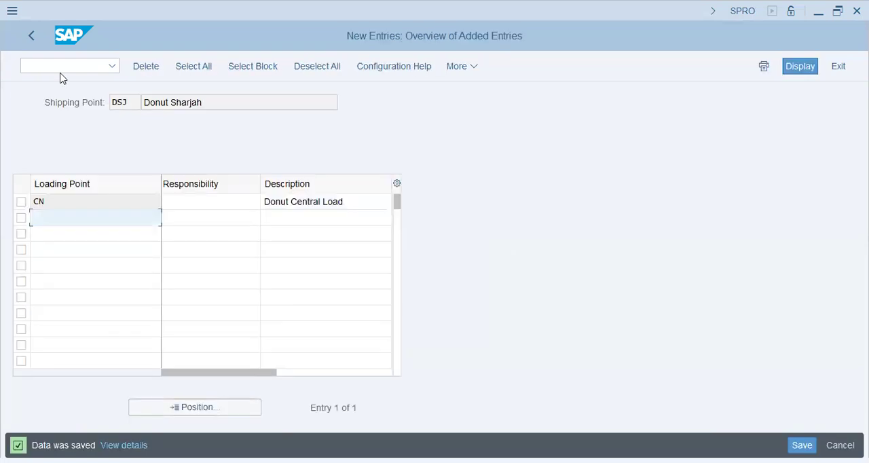
left_click(32, 40)
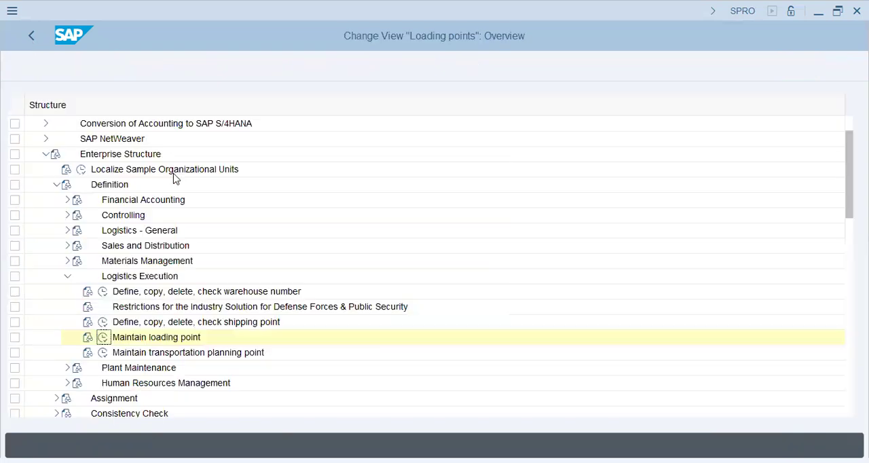
Step: Collapse the enterprise structure definitions and open the plant to company code assignment under Assignment, Logistics - General
left_click(68, 277)
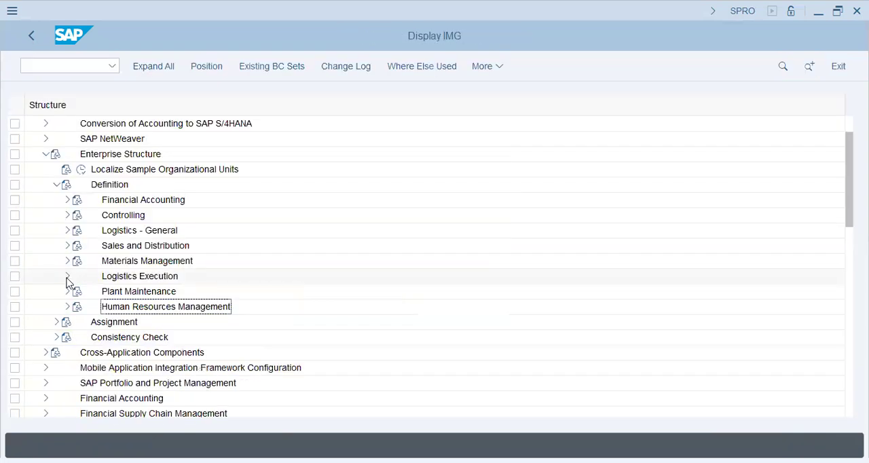
left_click(58, 184)
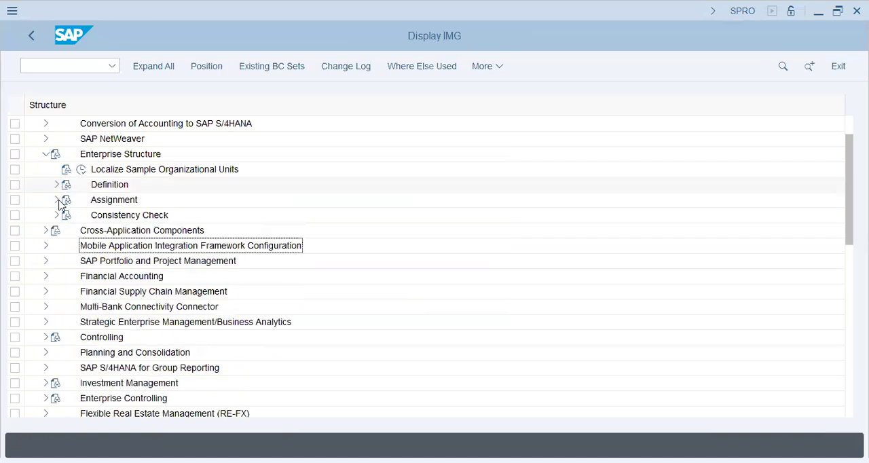
left_click(57, 201)
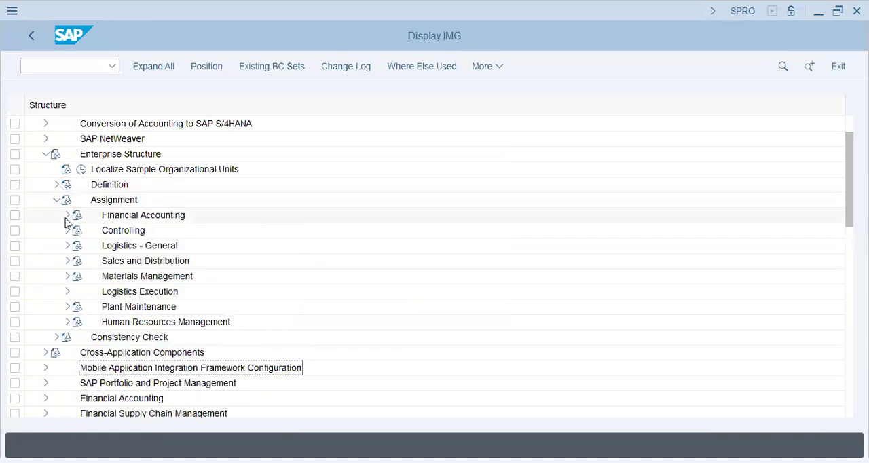
double_click(148, 249)
double_click(117, 263)
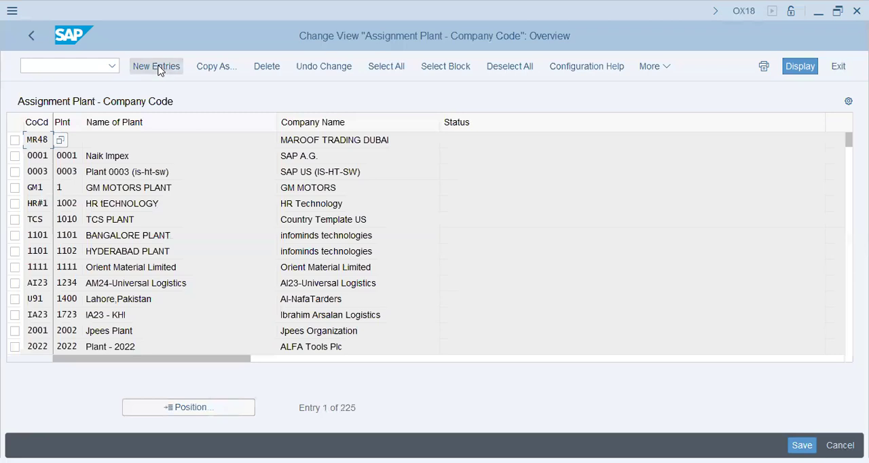
Step: Create a new entry assigning plant DT72 to company code DT72
left_click(157, 68)
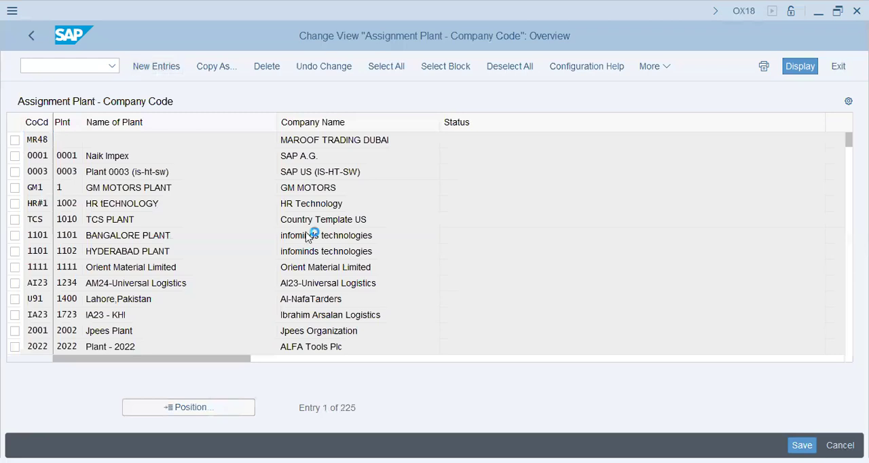
type("dt72")
key("Tab")
type("dt72")
key("Return")
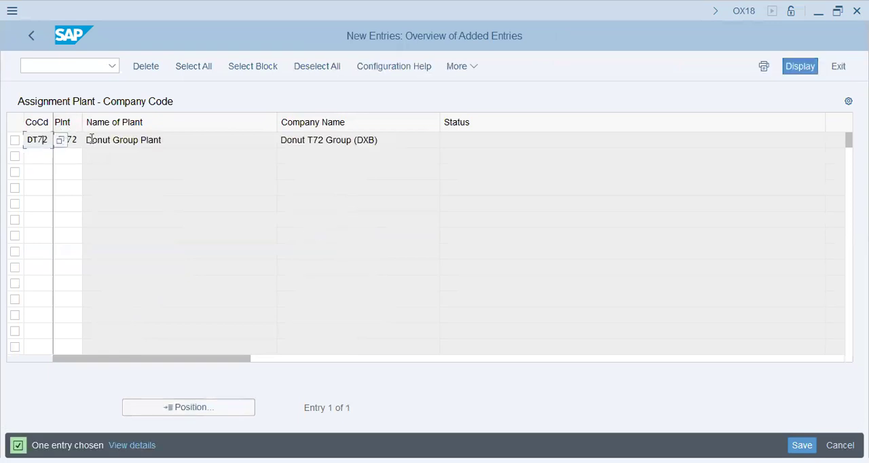
left_click_drag(165, 141, 42, 134)
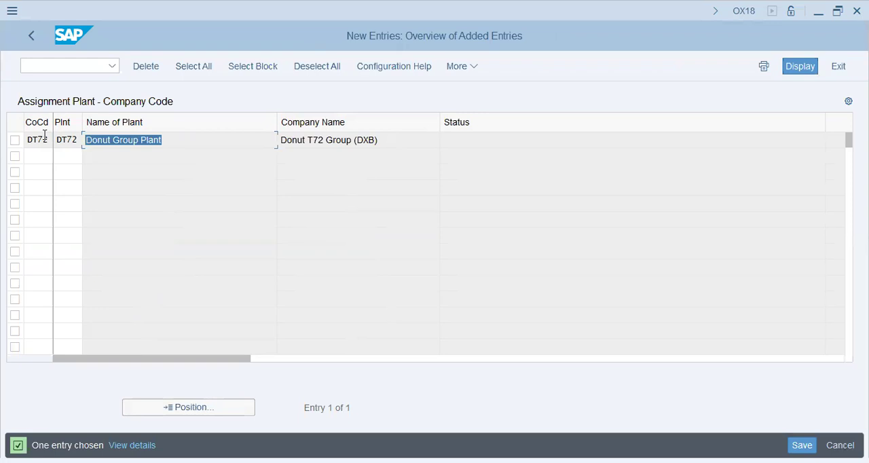
left_click(76, 154)
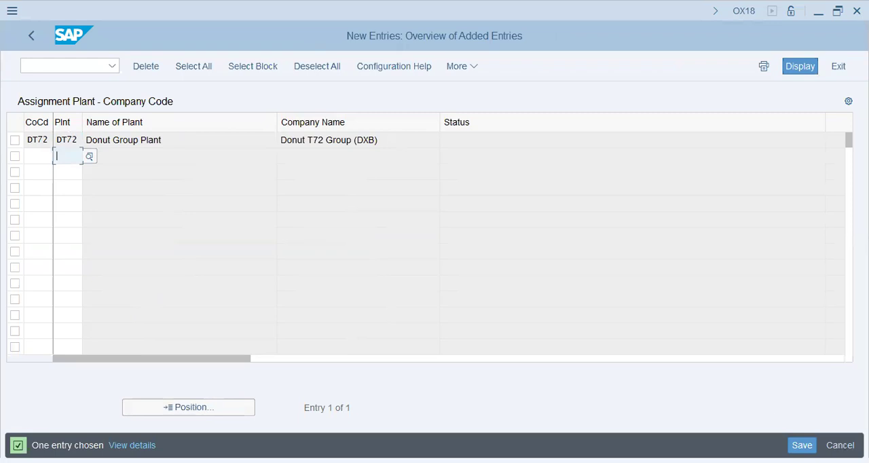
Step: Save the plant assignment under the customizing request and return to the IMG structure
left_click(802, 445)
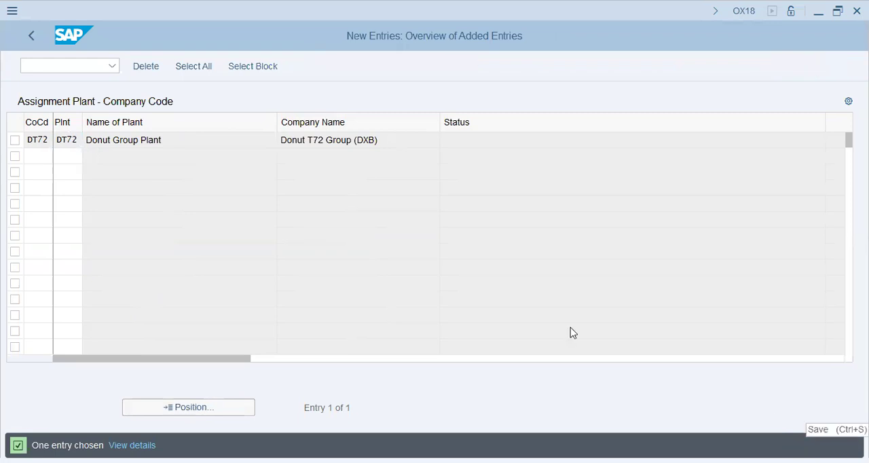
left_click(288, 295)
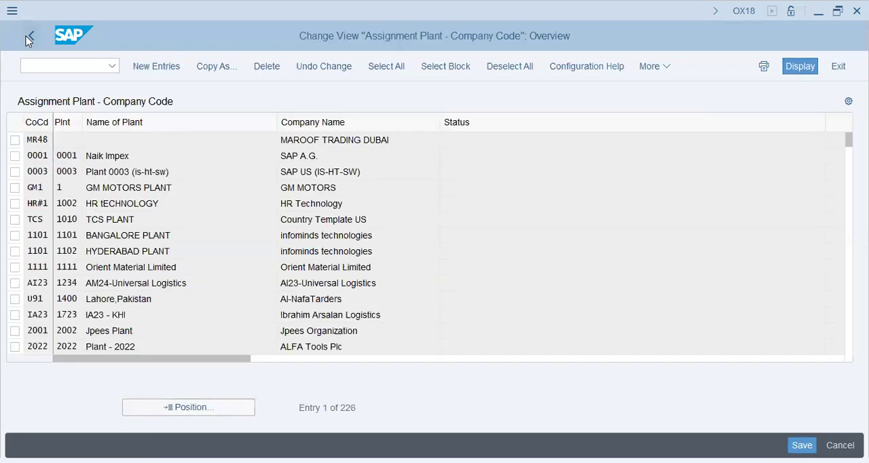
left_click(31, 36)
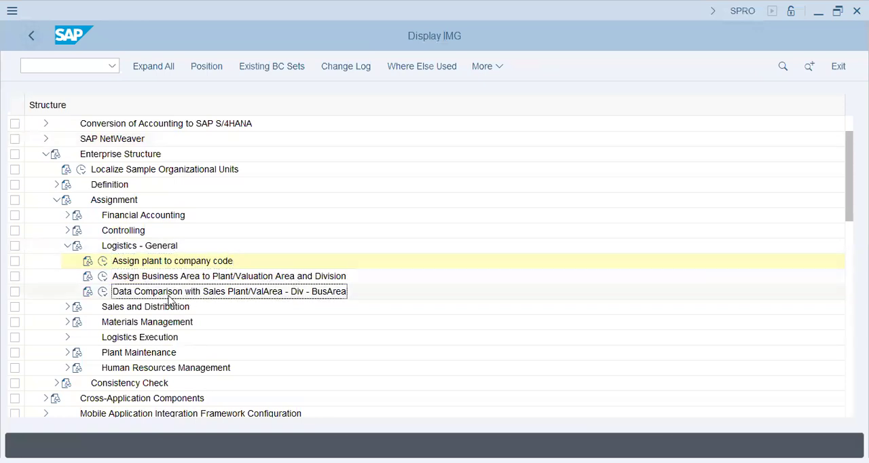
Step: Open the assignment of sales organization to company code under Sales and Distribution
left_click(67, 247)
double_click(186, 264)
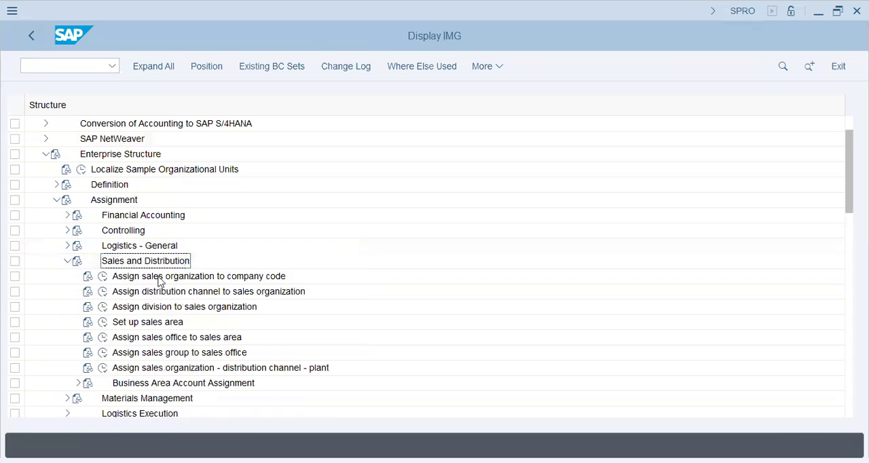
left_click(104, 277)
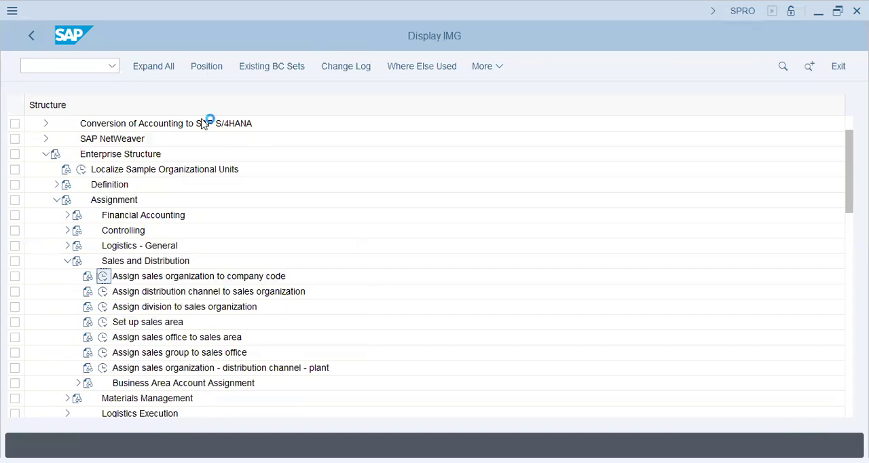